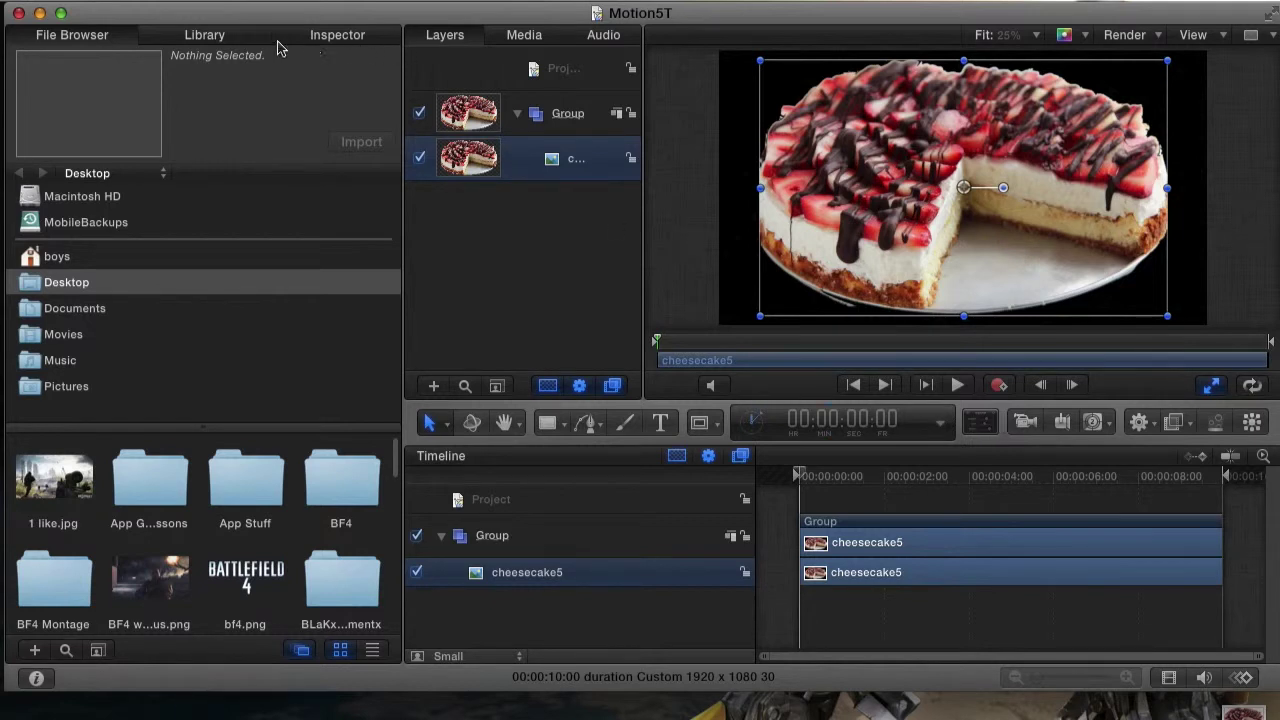
{"action": "left_click", "coordinate": [323, 38]}
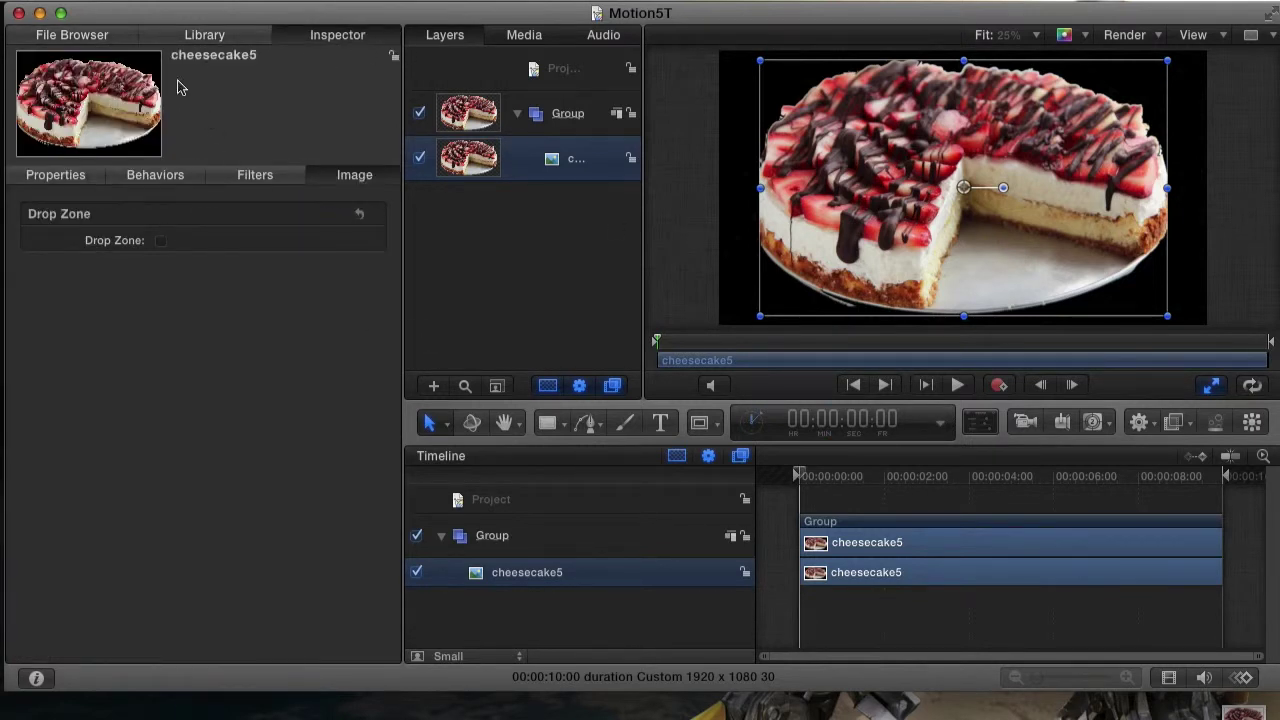
{"action": "left_click", "coordinate": [88, 42]}
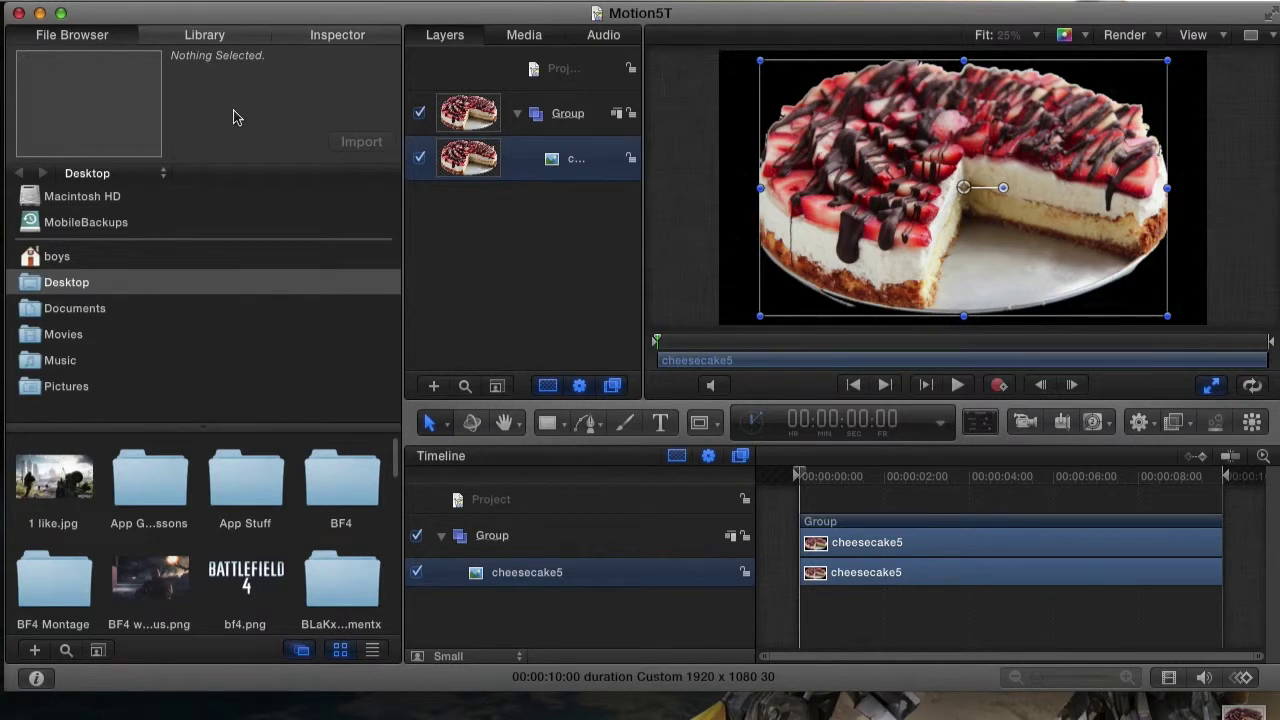
{"action": "left_click", "coordinate": [302, 34]}
{"action": "left_click", "coordinate": [96, 40]}
{"action": "left_click", "coordinate": [737, 188]}
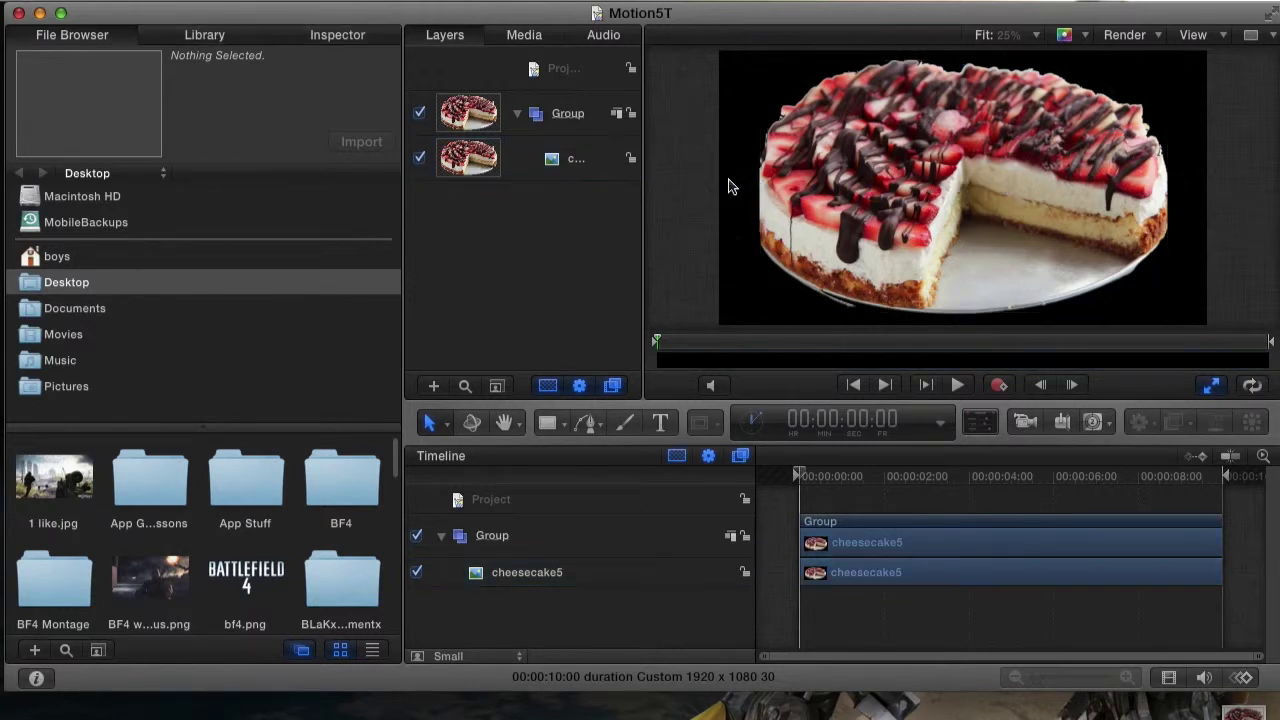
{"action": "left_click", "coordinate": [662, 424]}
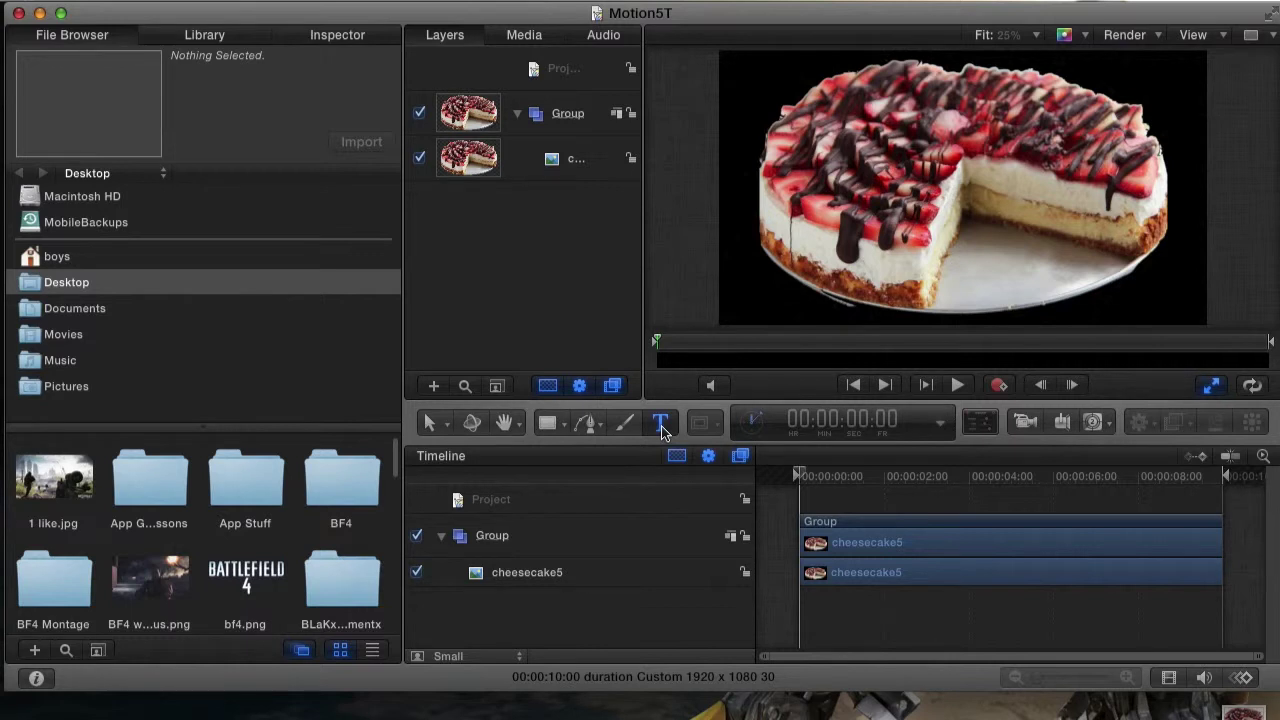
{"action": "left_click", "coordinate": [431, 424]}
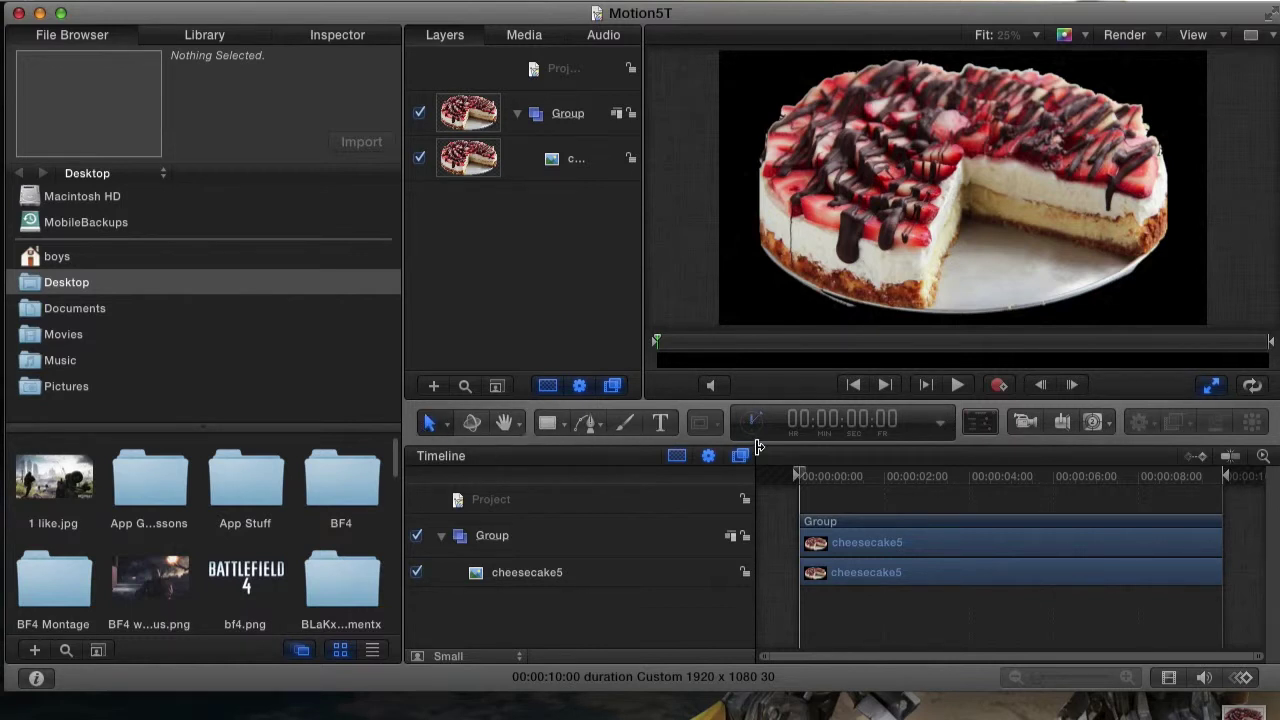
- Add the text "CHEESECAKE!" over the upper-right part of the cheesecake picture
{"action": "key", "text": "t"}
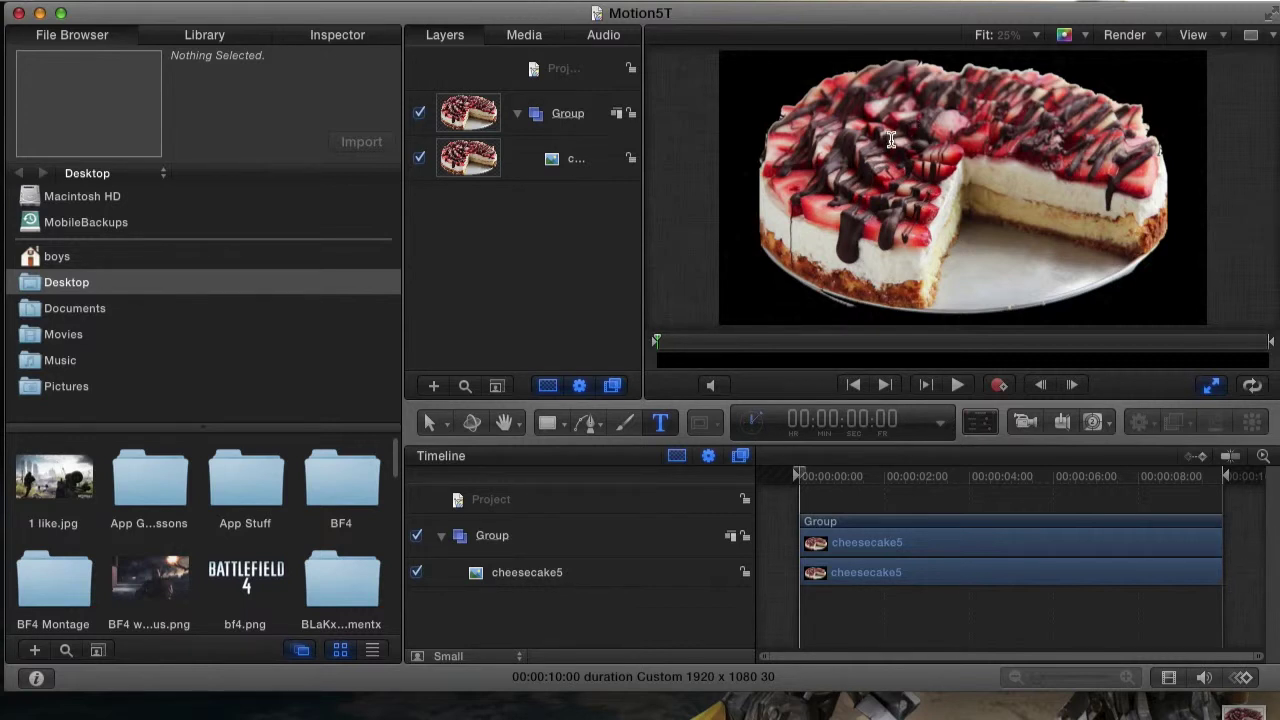
{"action": "left_click", "coordinate": [965, 138]}
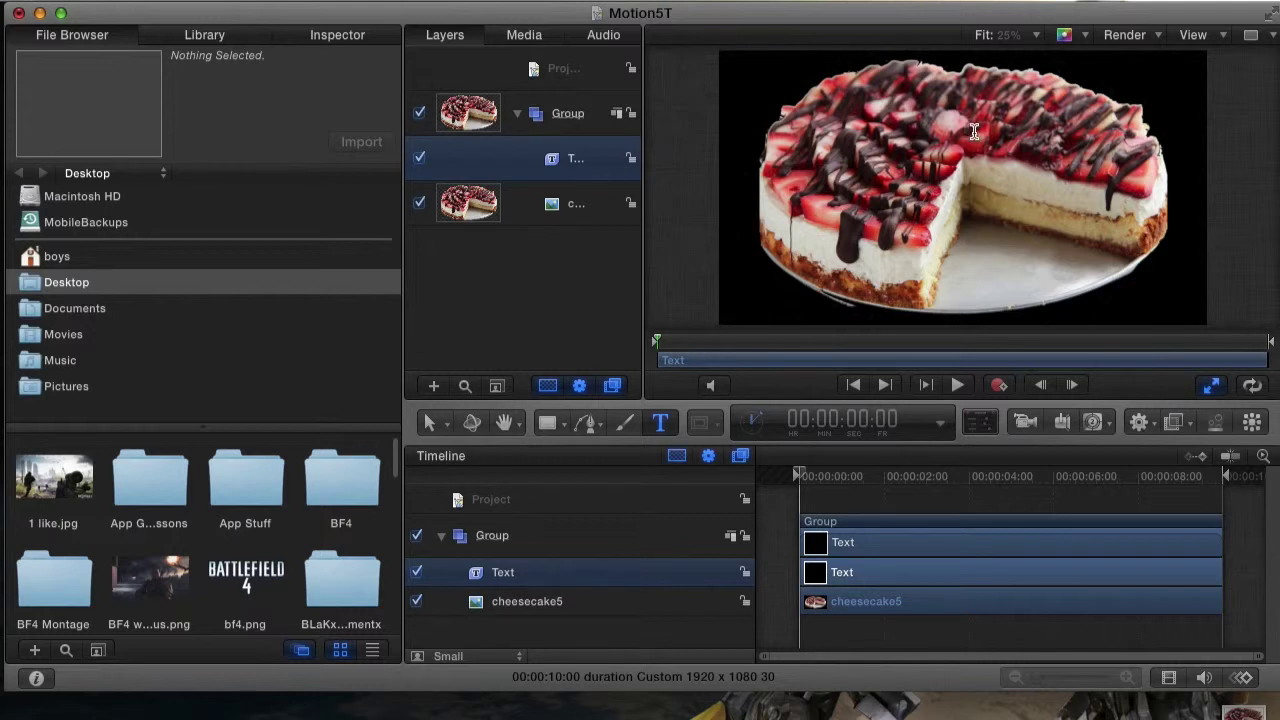
{"action": "type", "text": "EESECAKE"}
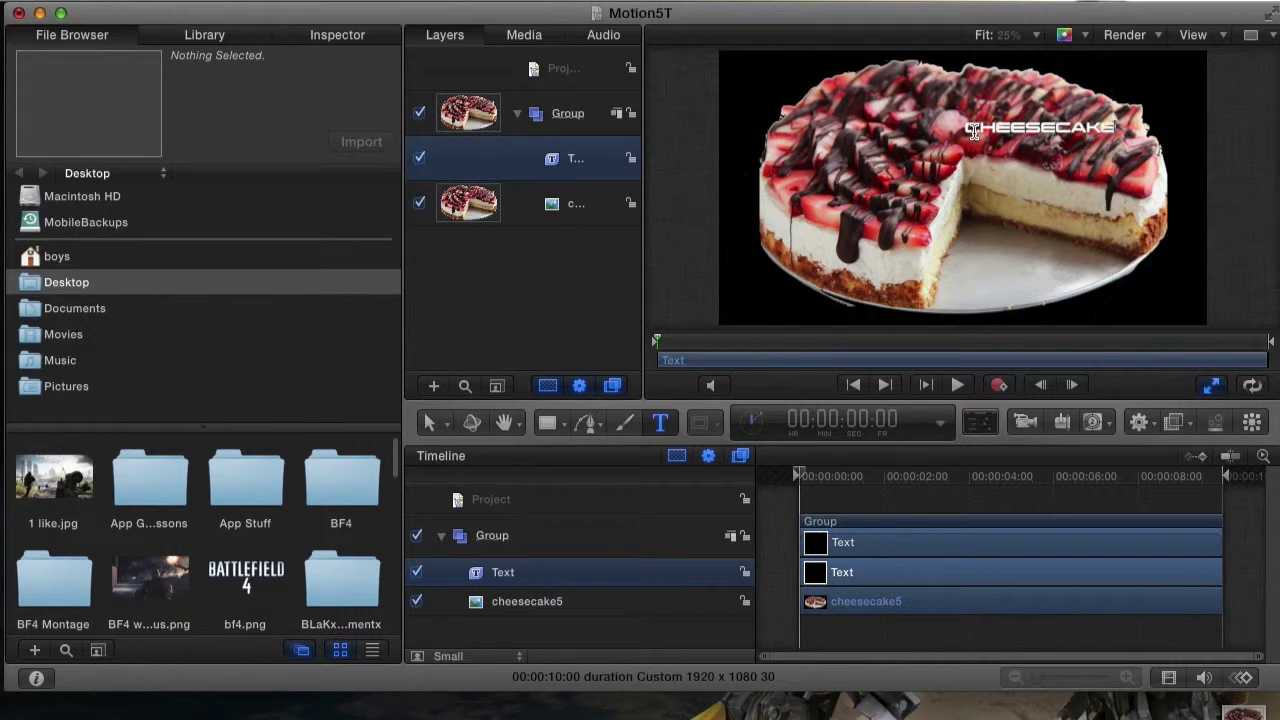
{"action": "type", "text": "!"}
{"action": "left_click", "coordinate": [479, 161]}
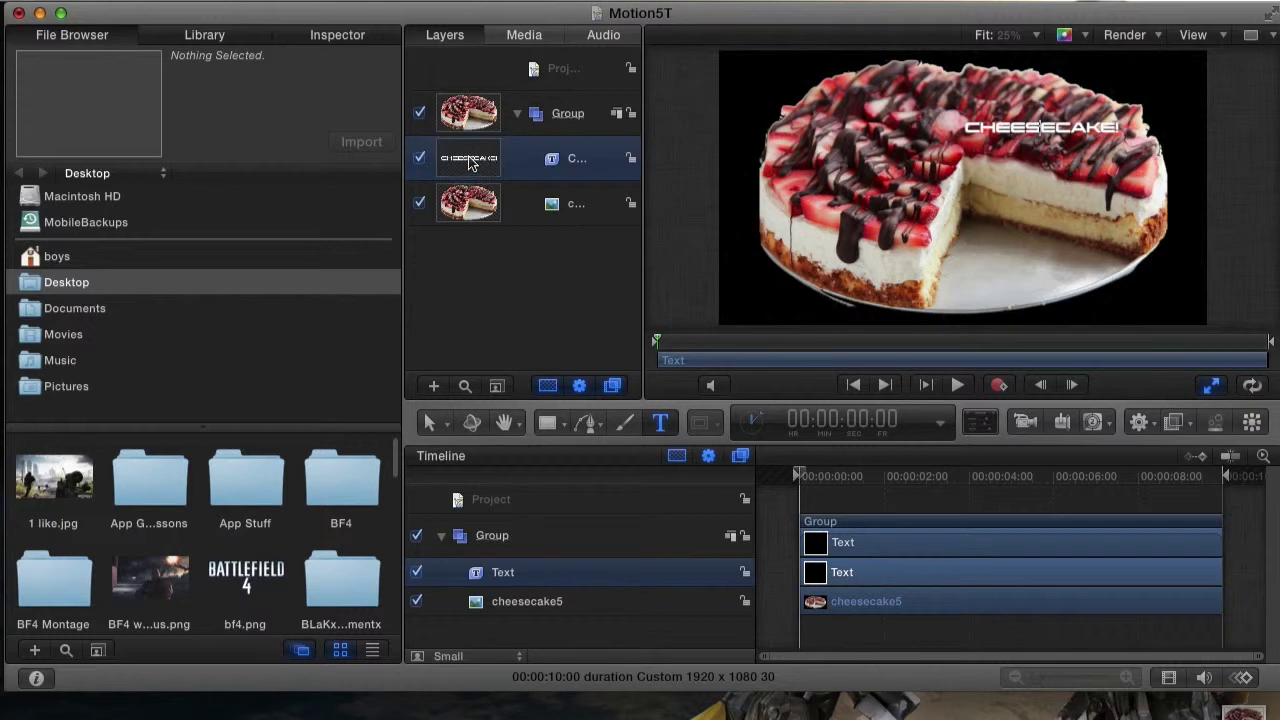
{"action": "left_click", "coordinate": [472, 160]}
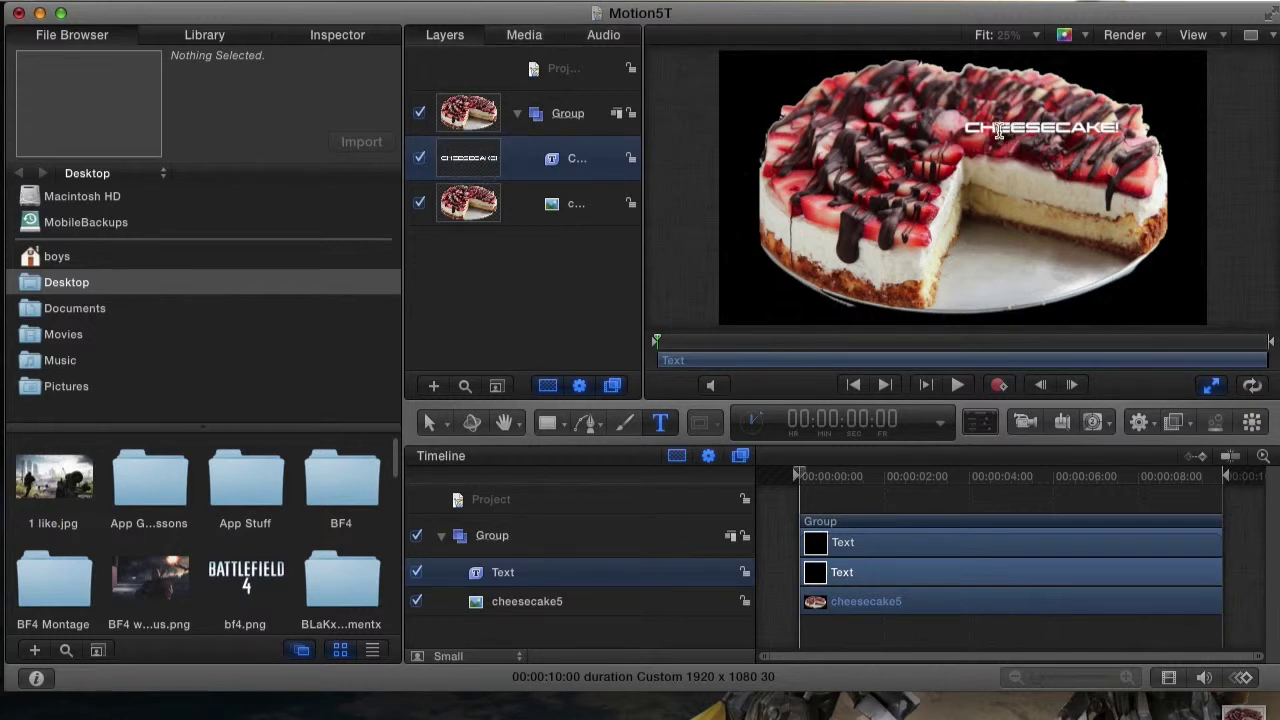
{"action": "left_click", "coordinate": [1126, 129]}
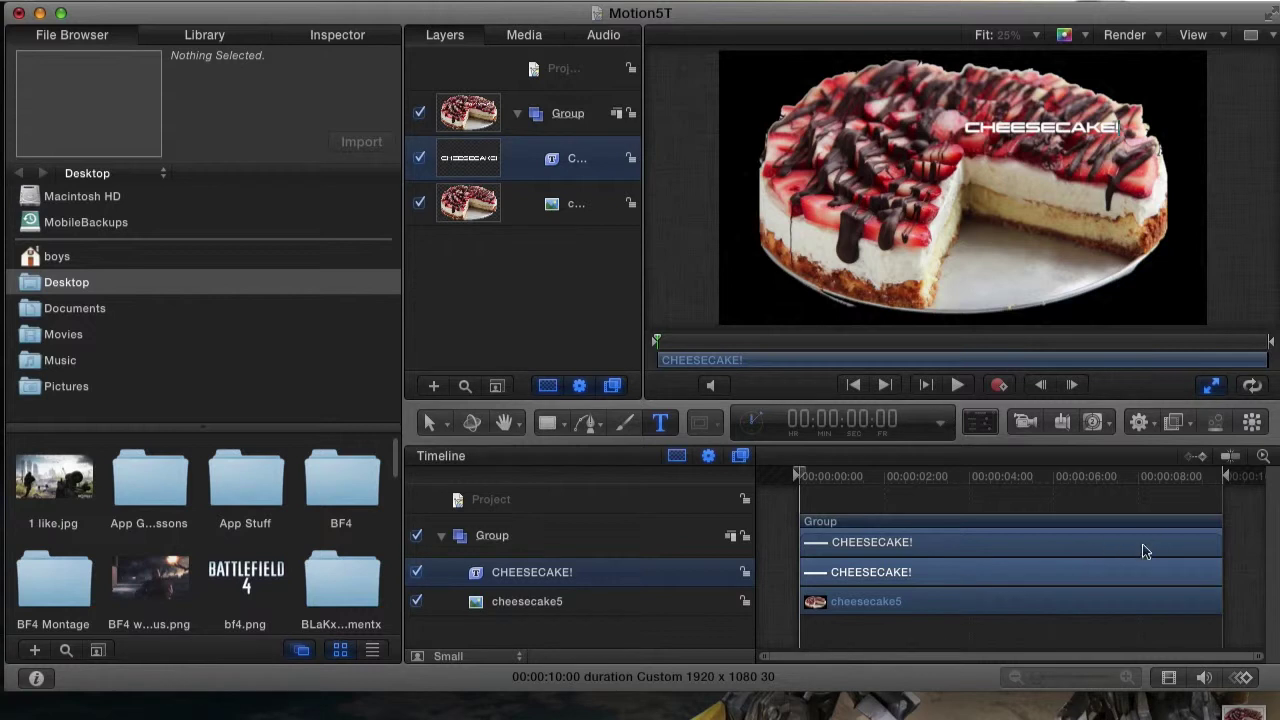
- Move the "CHEESECAKE!" text to the lower-right corner of the picture and enlarge it slightly
{"action": "left_click", "coordinate": [950, 591]}
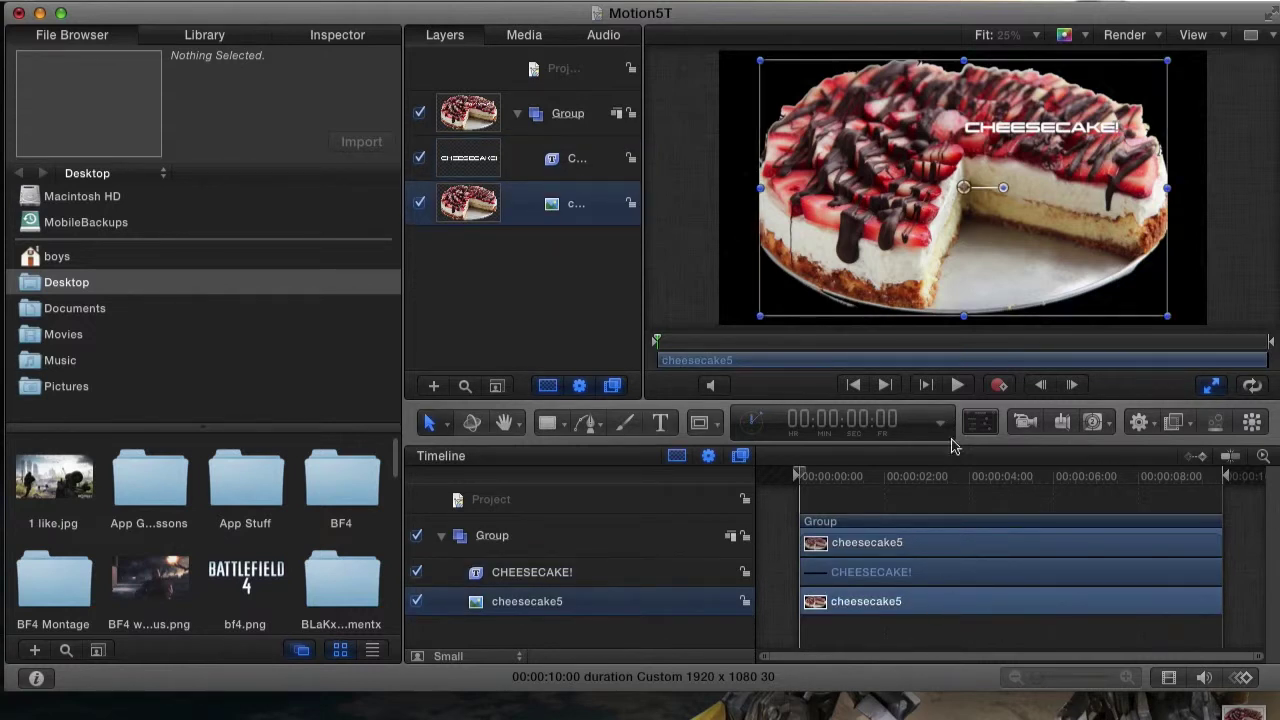
{"action": "left_click", "coordinate": [946, 572]}
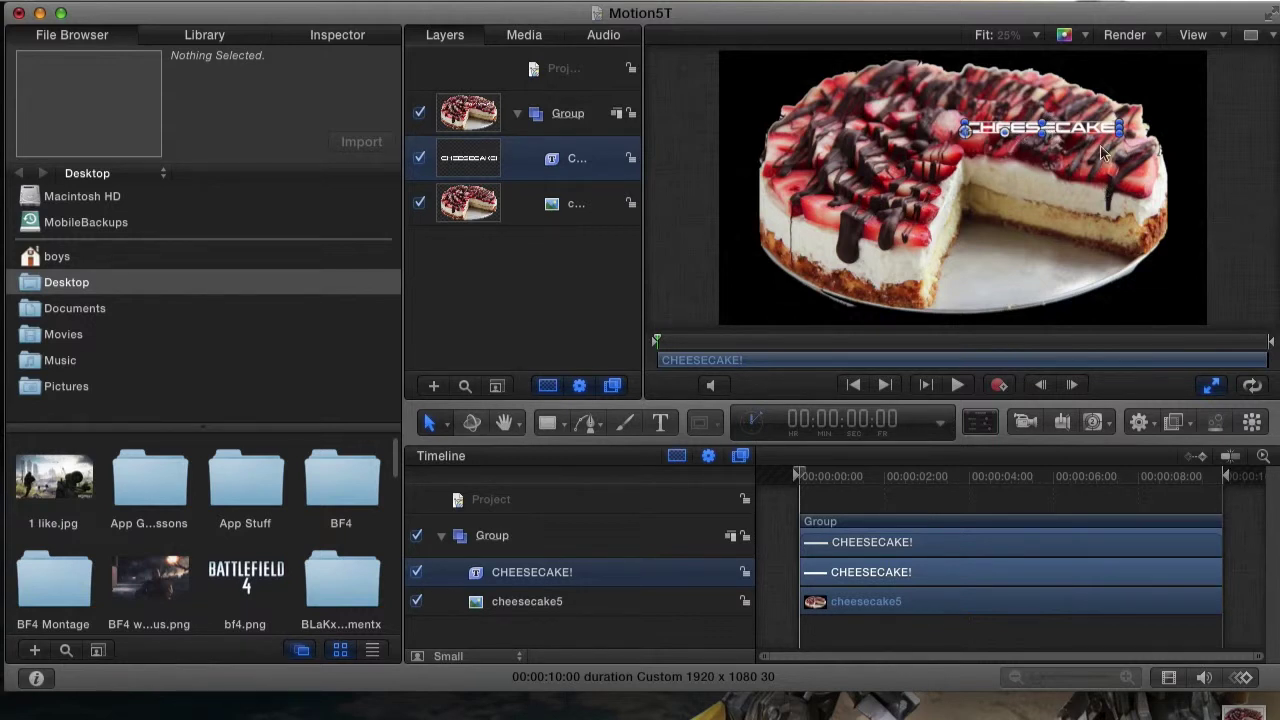
{"action": "left_click_drag", "start_coordinate": [1070, 140], "coordinate": [1187, 287]}
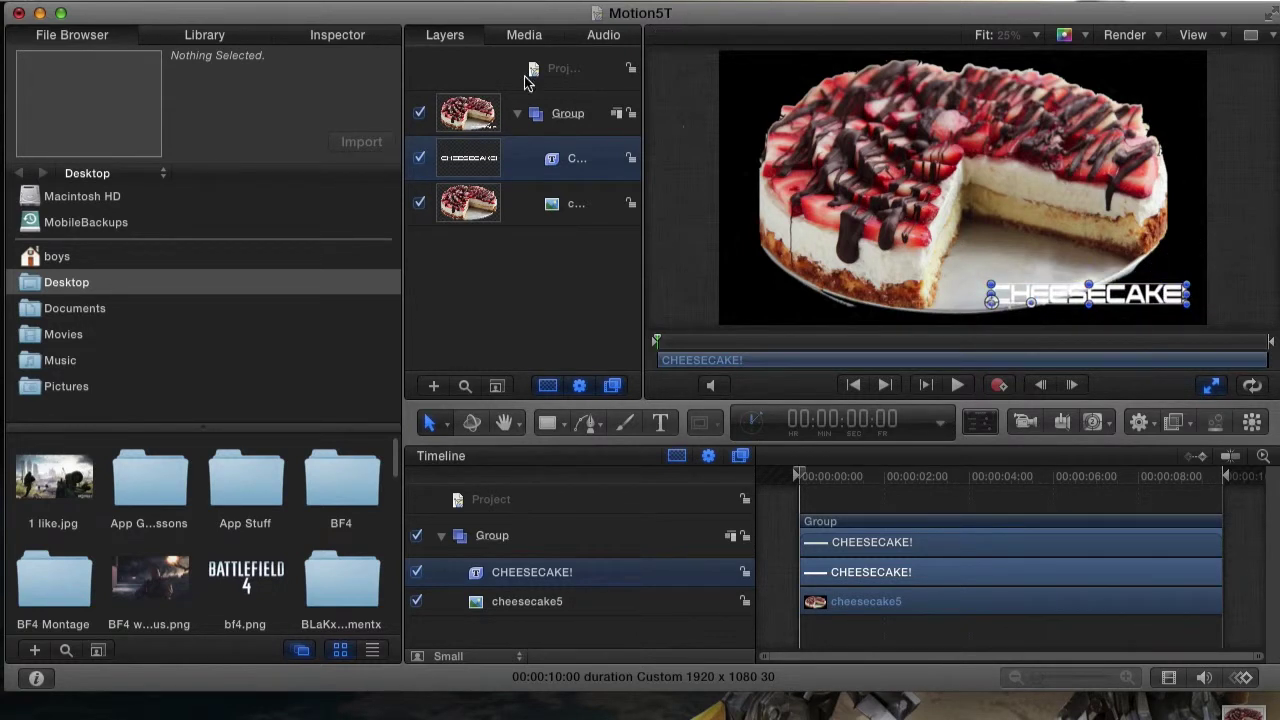
- Apply the 80s preset style to the "CHEESECAKE!" text
{"action": "left_click", "coordinate": [355, 37]}
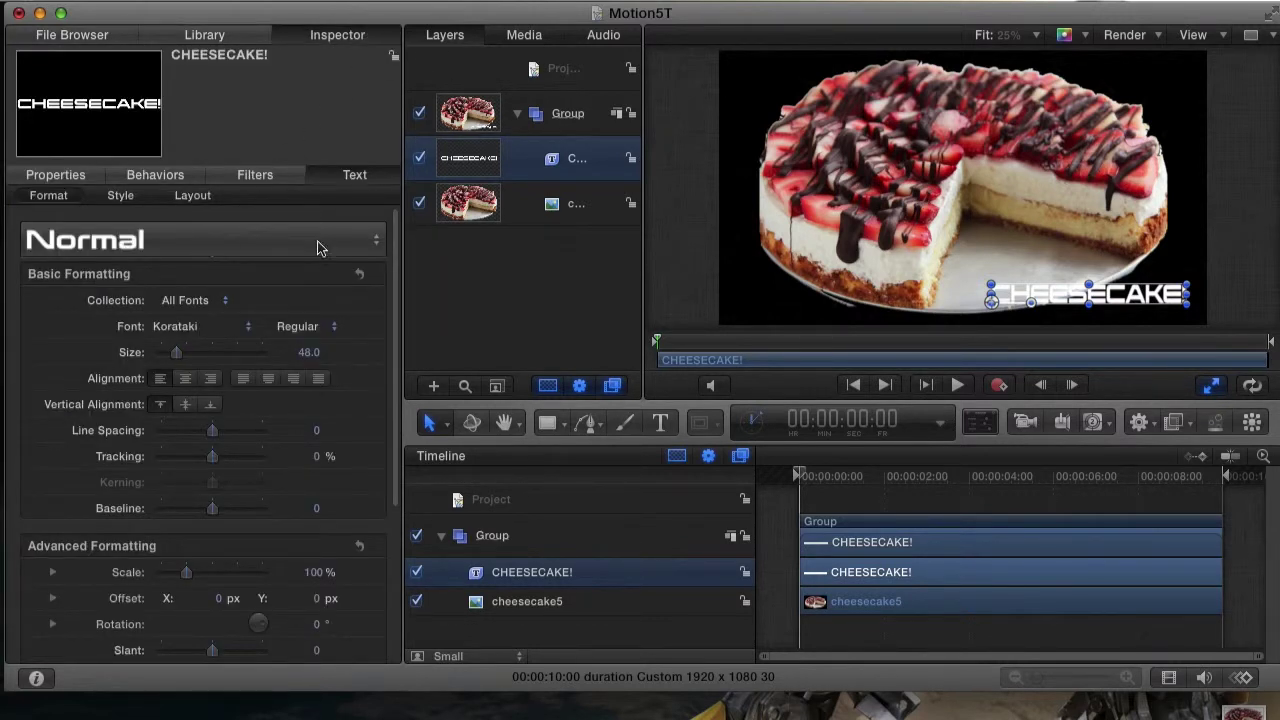
{"action": "left_click", "coordinate": [265, 249]}
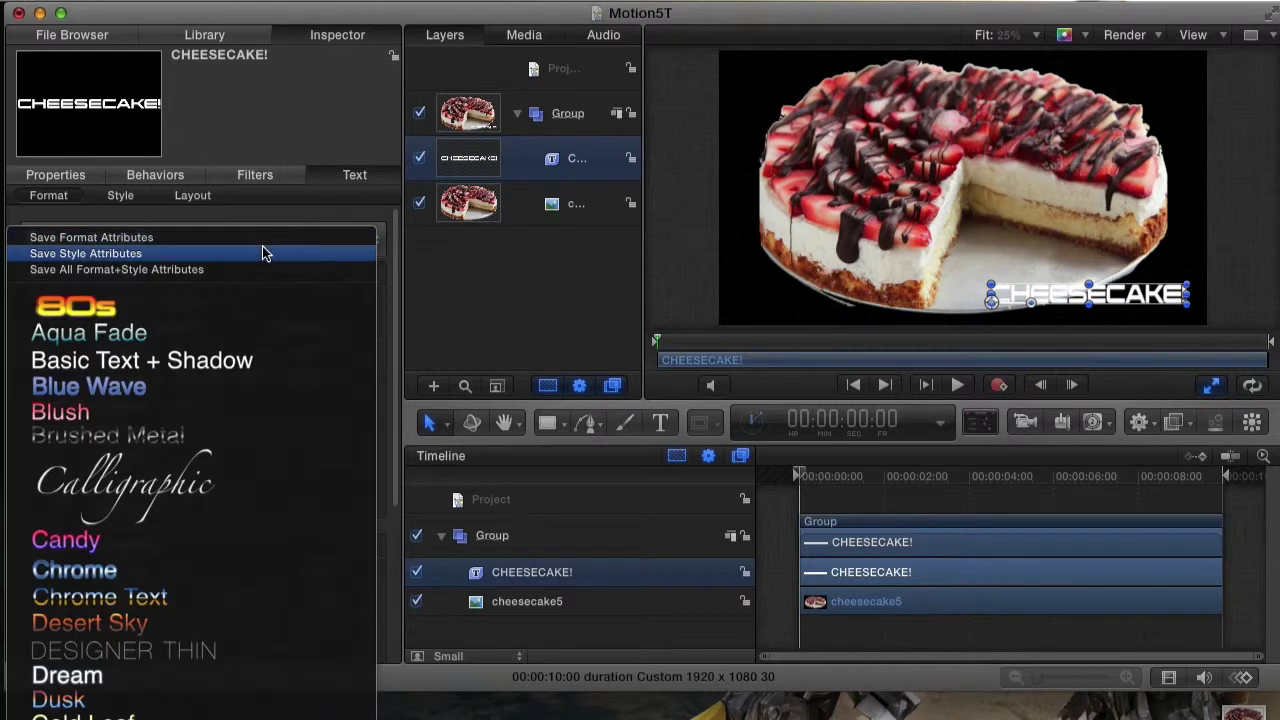
{"action": "left_click", "coordinate": [222, 306]}
{"action": "left_click", "coordinate": [282, 236]}
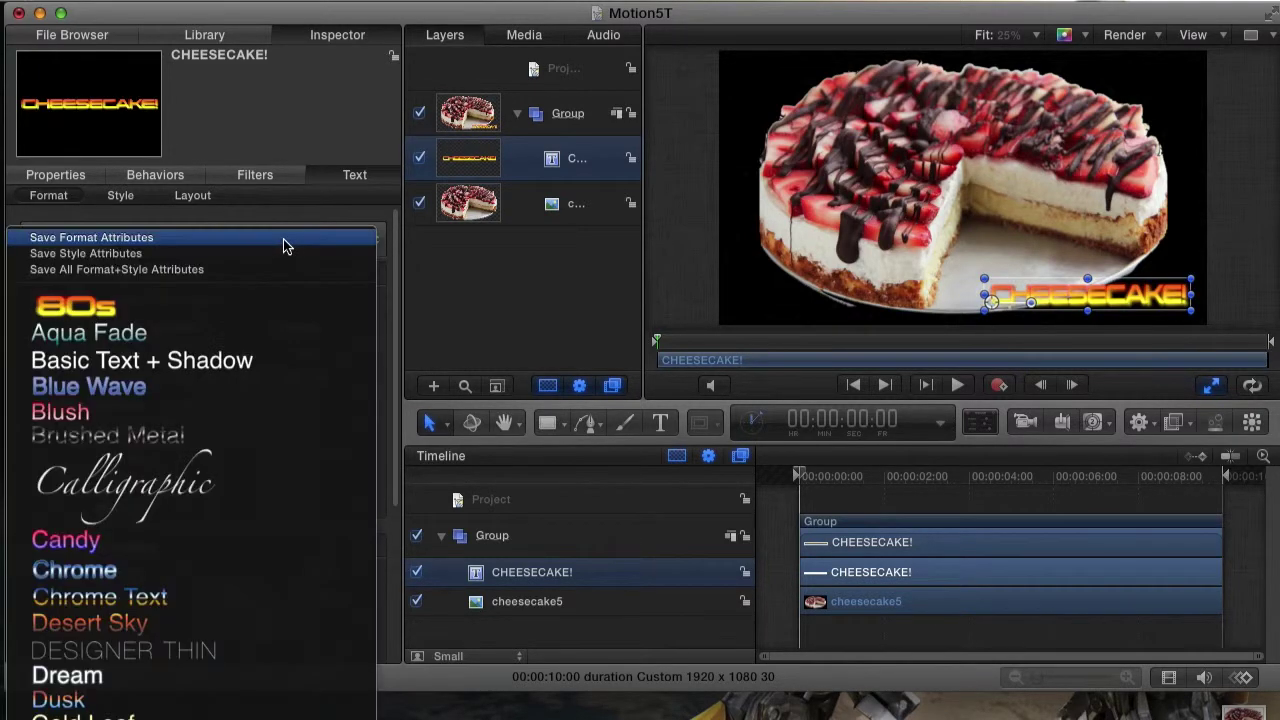
{"action": "left_click", "coordinate": [242, 309]}
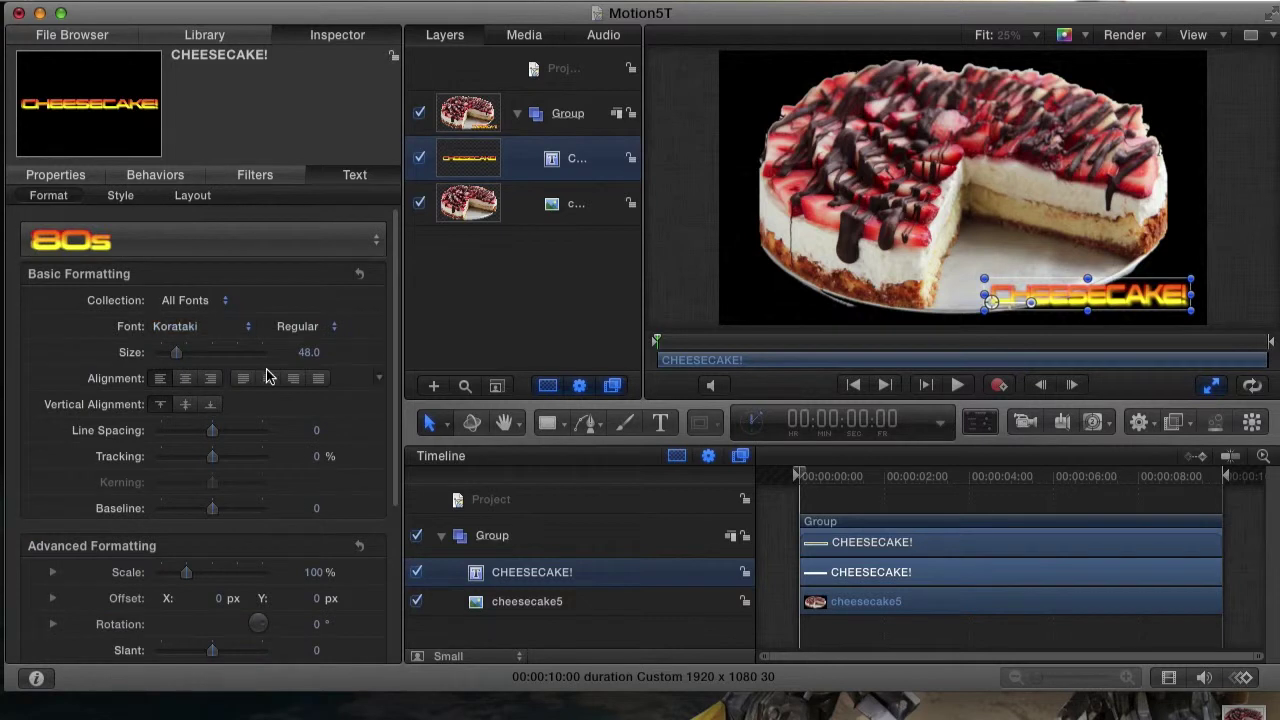
- Center-align the "CHEESECAKE!" text and set its size to 84
{"action": "scroll", "coordinate": [262, 364], "scroll_direction": "down", "scroll_amount": 4}
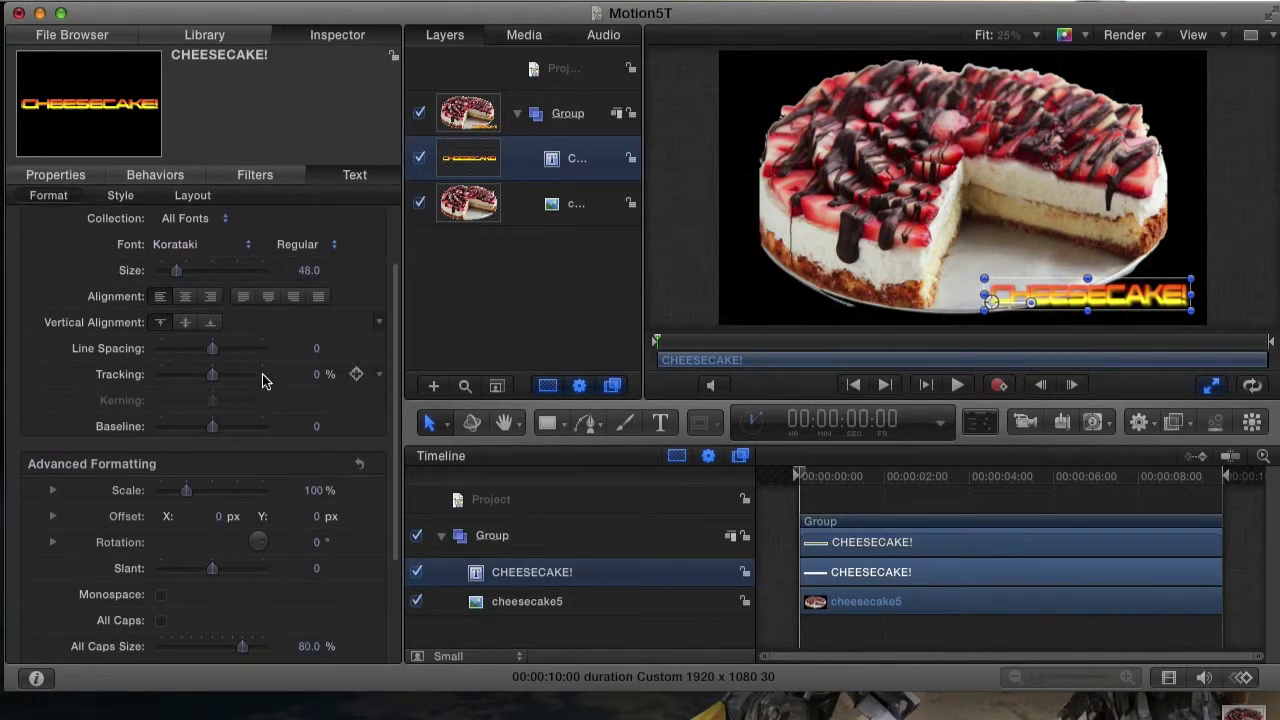
{"action": "scroll", "coordinate": [265, 375], "scroll_direction": "up", "scroll_amount": 4}
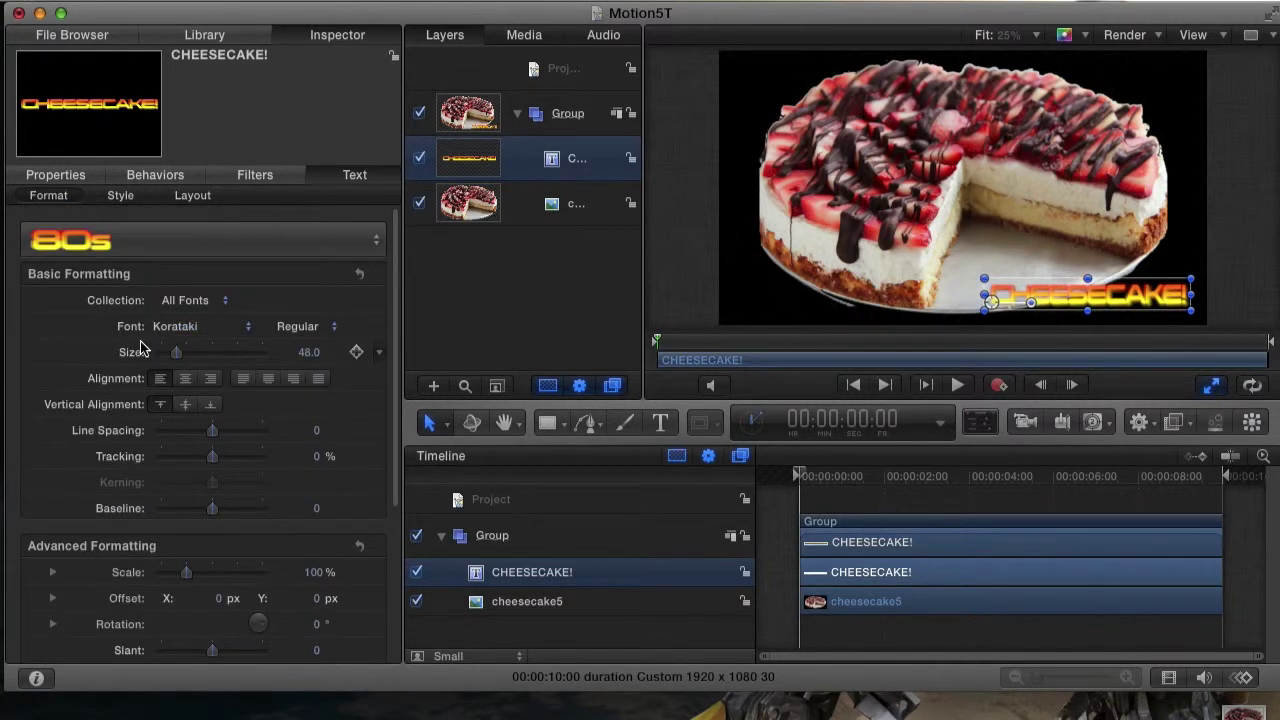
{"action": "left_click", "coordinate": [187, 371]}
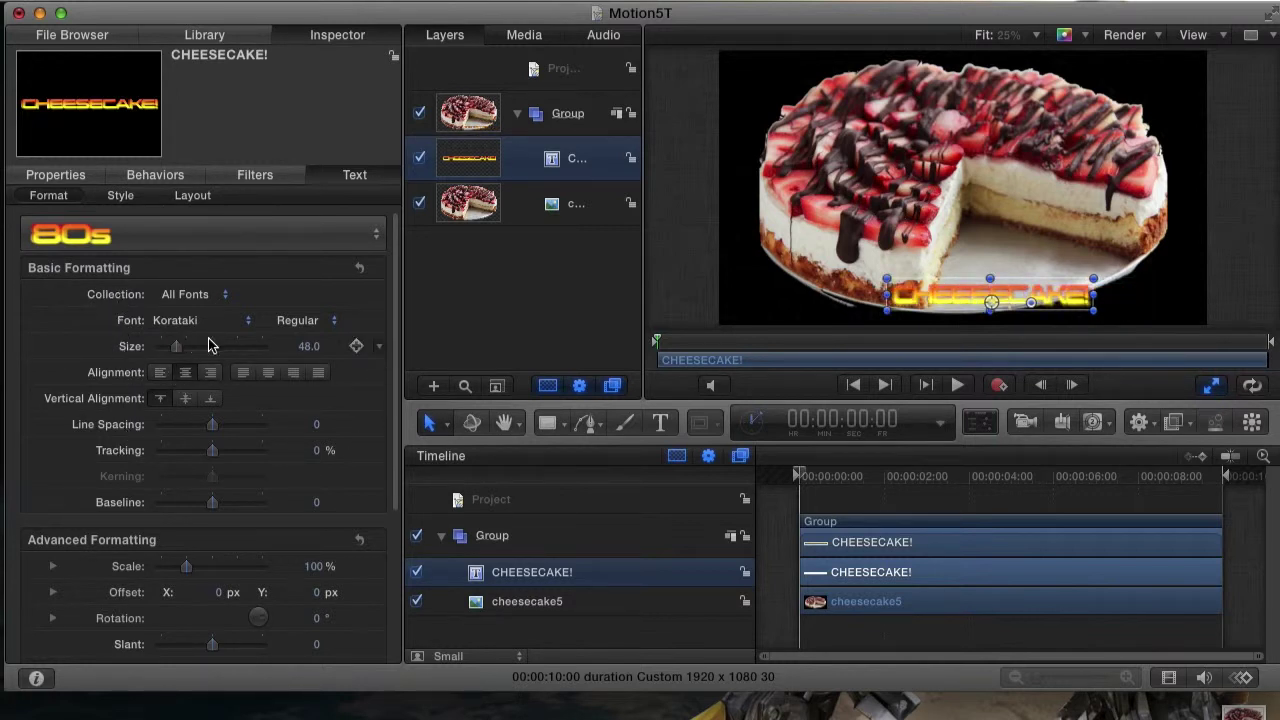
{"action": "mouse_move", "coordinate": [176, 346]}
{"action": "left_mouse_down"}
{"action": "mouse_move", "coordinate": [236, 350]}
{"action": "mouse_move", "coordinate": [189, 347]}
{"action": "left_mouse_up"}
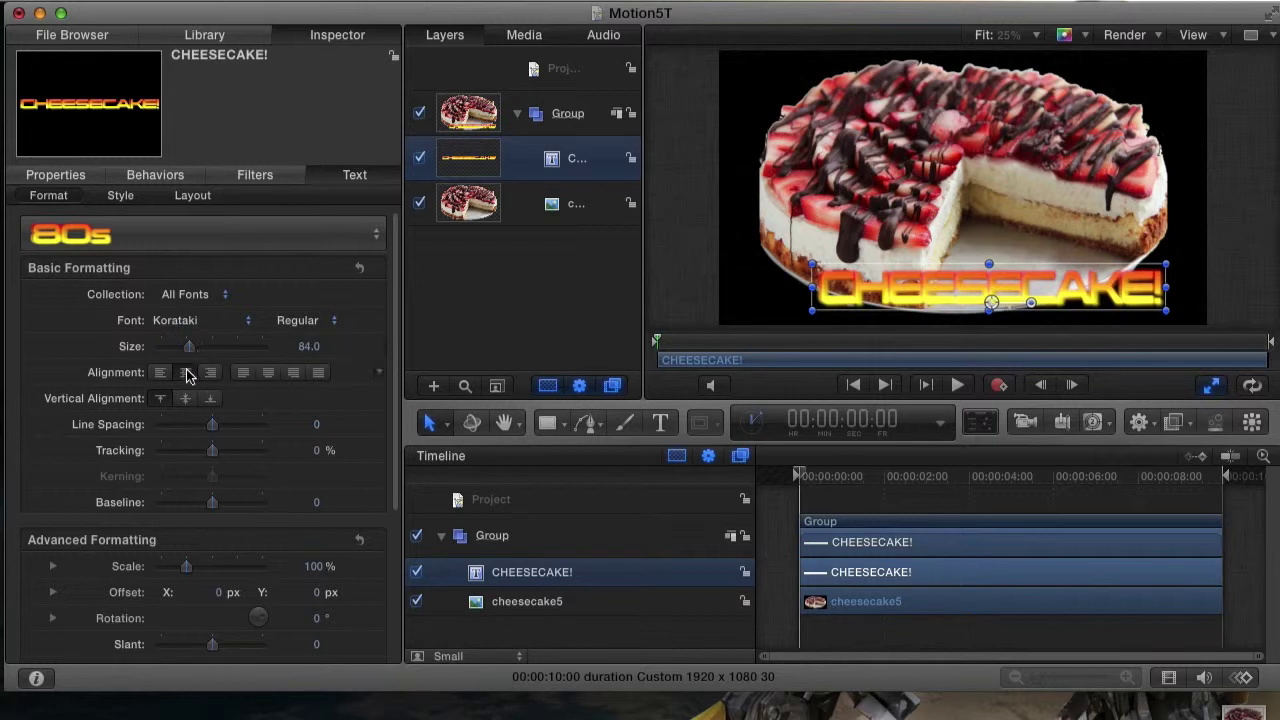
{"action": "scroll", "coordinate": [294, 428], "scroll_direction": "down", "scroll_amount": 3}
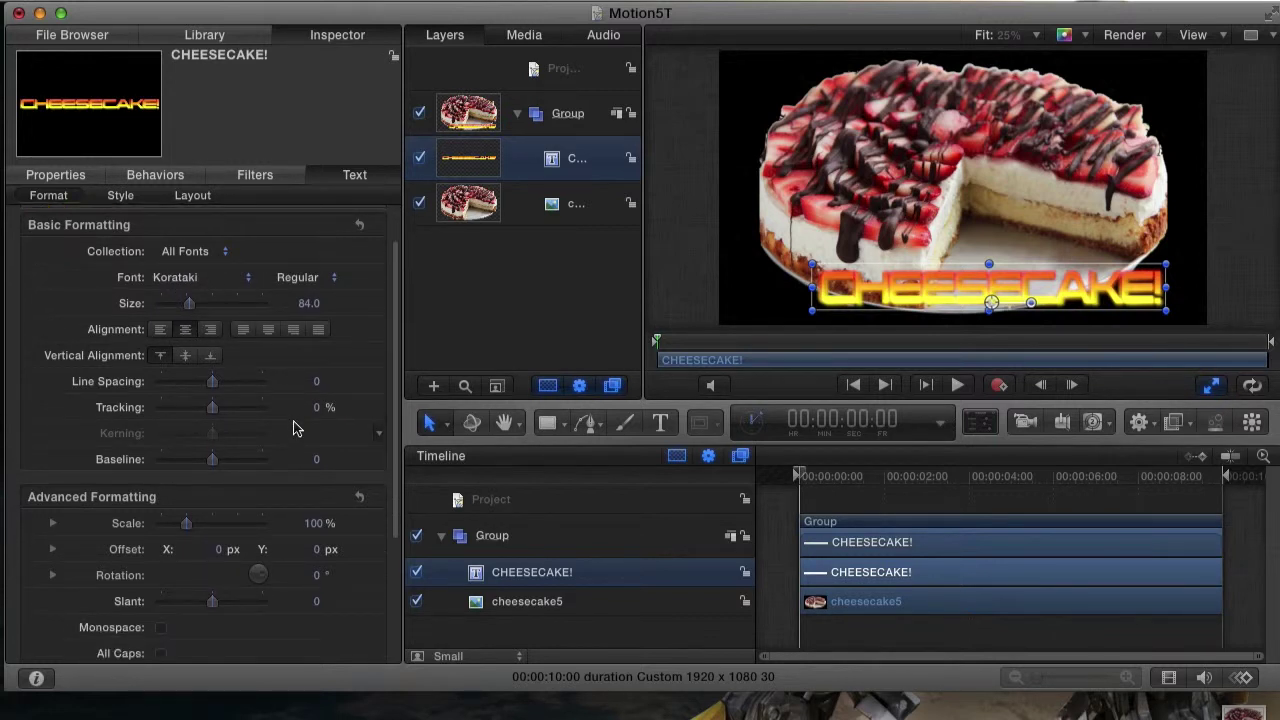
{"action": "scroll", "coordinate": [294, 428], "scroll_direction": "up", "scroll_amount": 3}
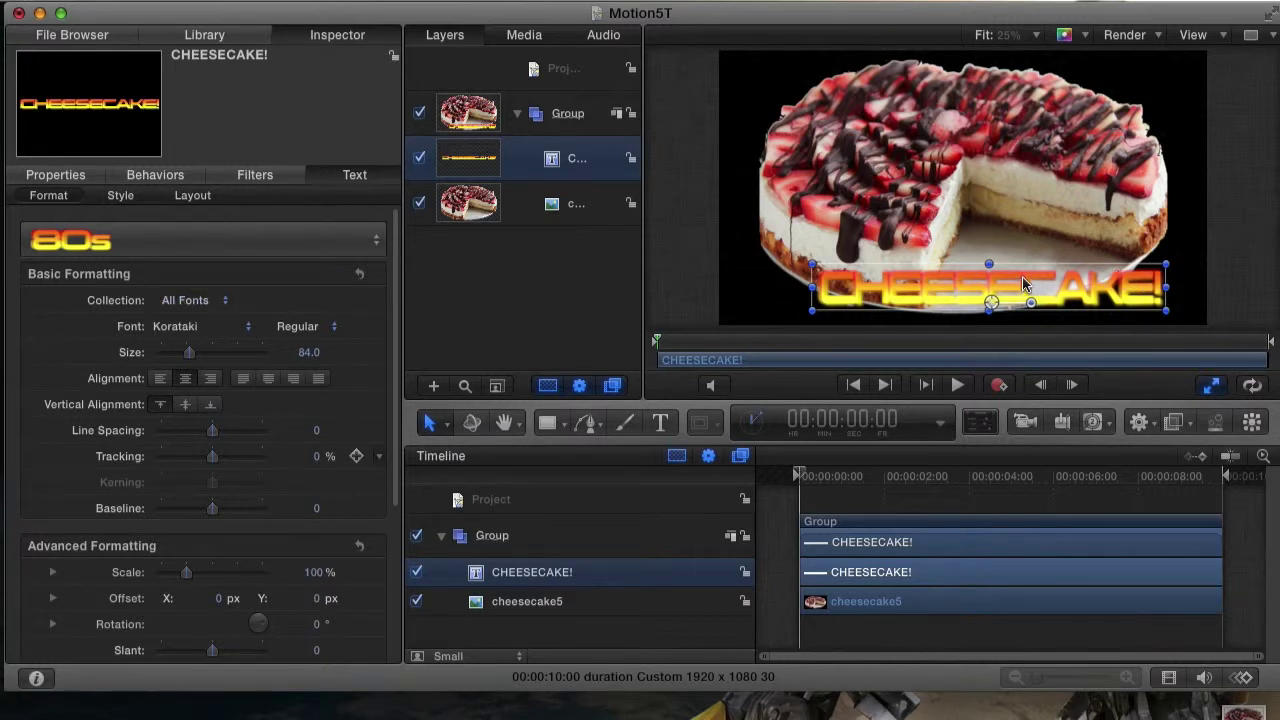
- Add a second text reading "I Love It" in the upper-right corner of the picture
{"action": "left_click", "coordinate": [660, 422]}
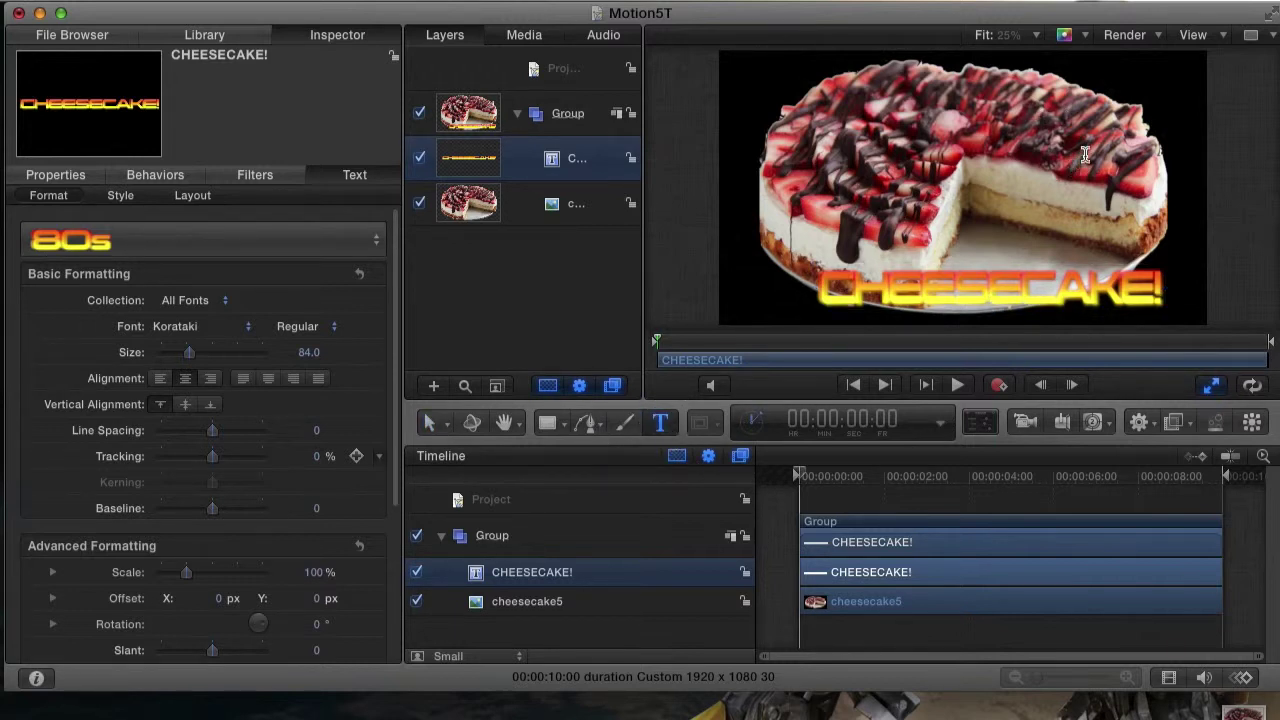
{"action": "left_click", "coordinate": [1087, 72]}
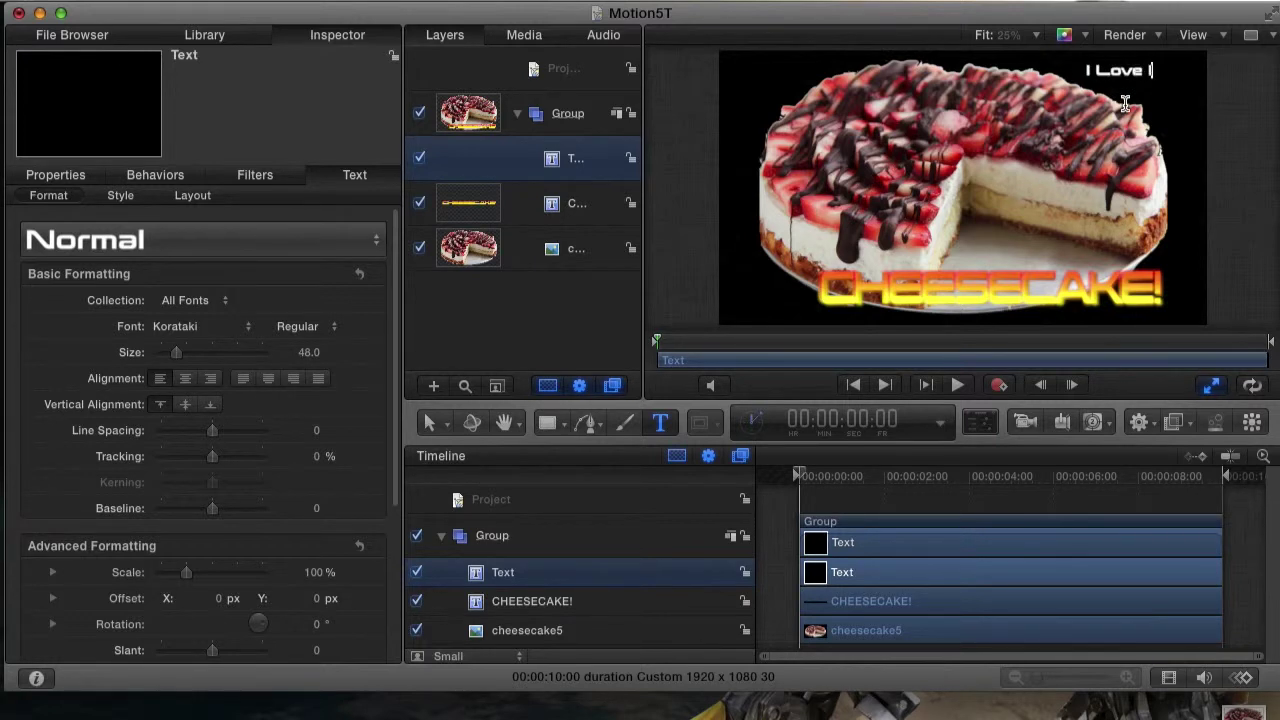
{"action": "type", "text": "I Love It!"}
{"action": "key", "text": "Escape"}
- Apply the Neon preset style to the "I Love It" text
{"action": "left_click", "coordinate": [197, 237]}
{"action": "scroll", "coordinate": [171, 440], "scroll_direction": "down", "scroll_amount": 5}
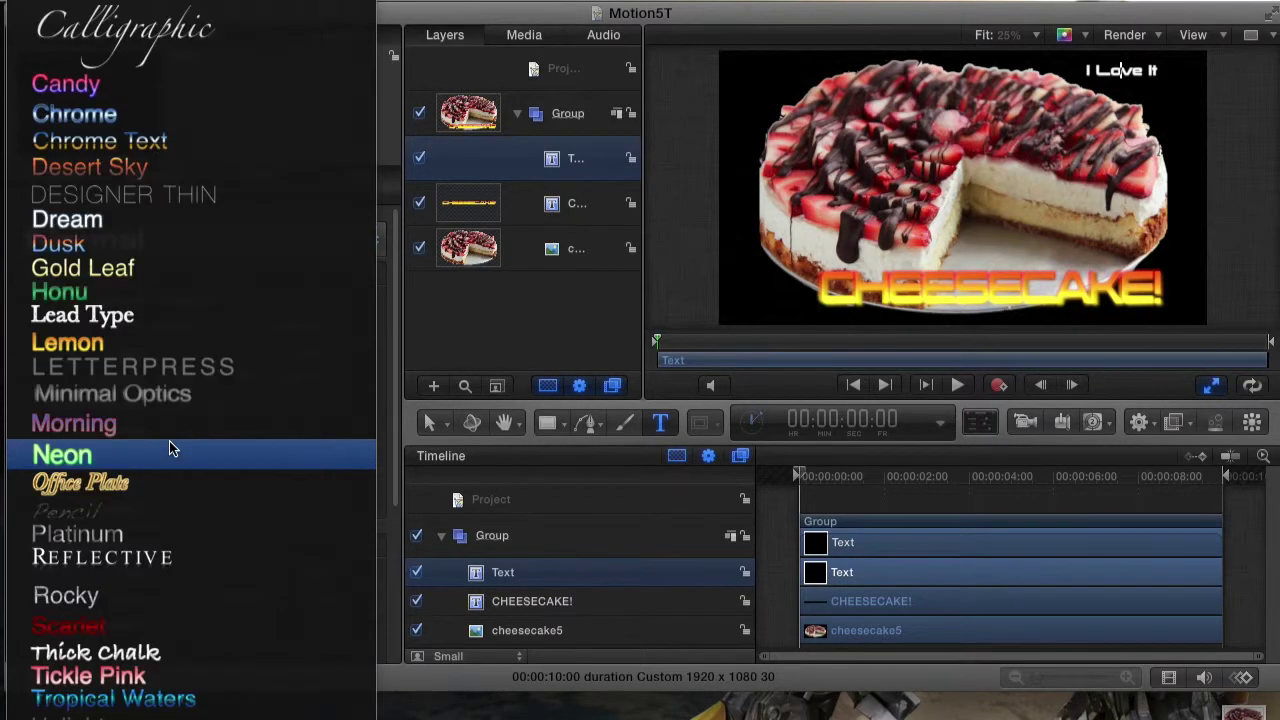
{"action": "scroll", "coordinate": [172, 440], "scroll_direction": "down", "scroll_amount": 1}
{"action": "left_click", "coordinate": [172, 441]}
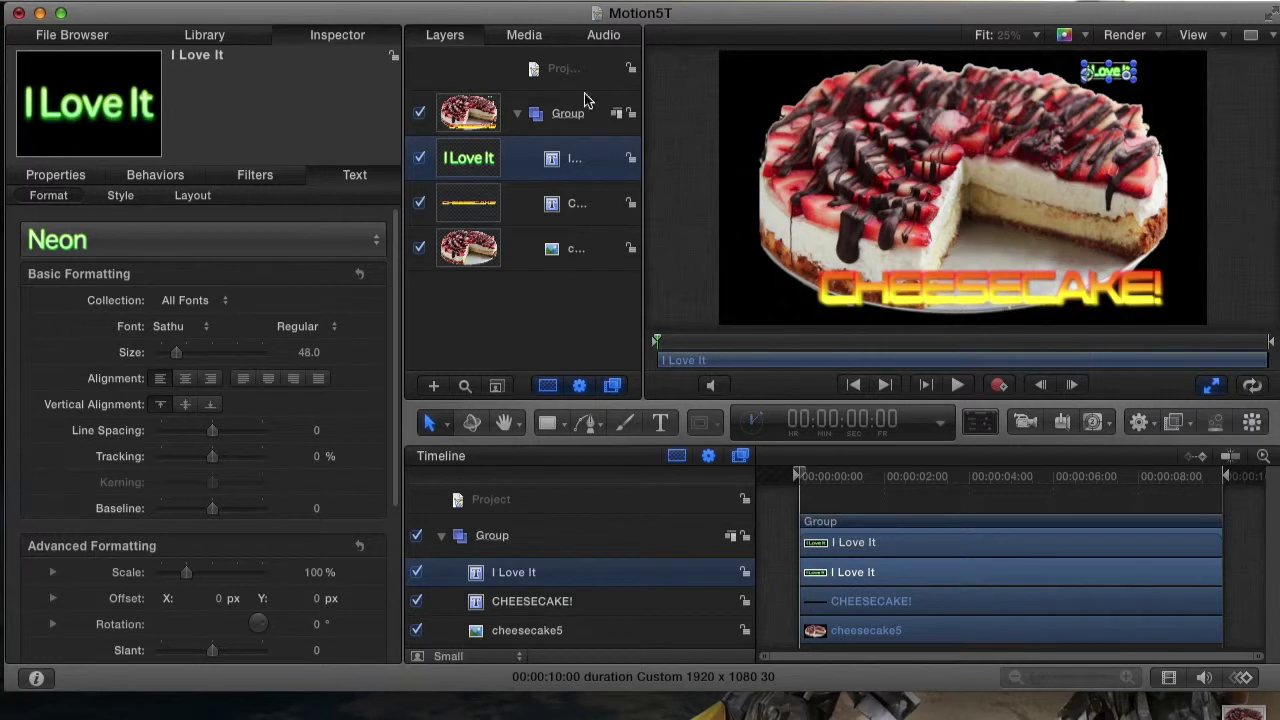
- Set the "I Love It" text size to 121 and position it fully inside the frame's upper-right corner
{"action": "left_click_drag", "start_coordinate": [177, 352], "coordinate": [205, 358]}
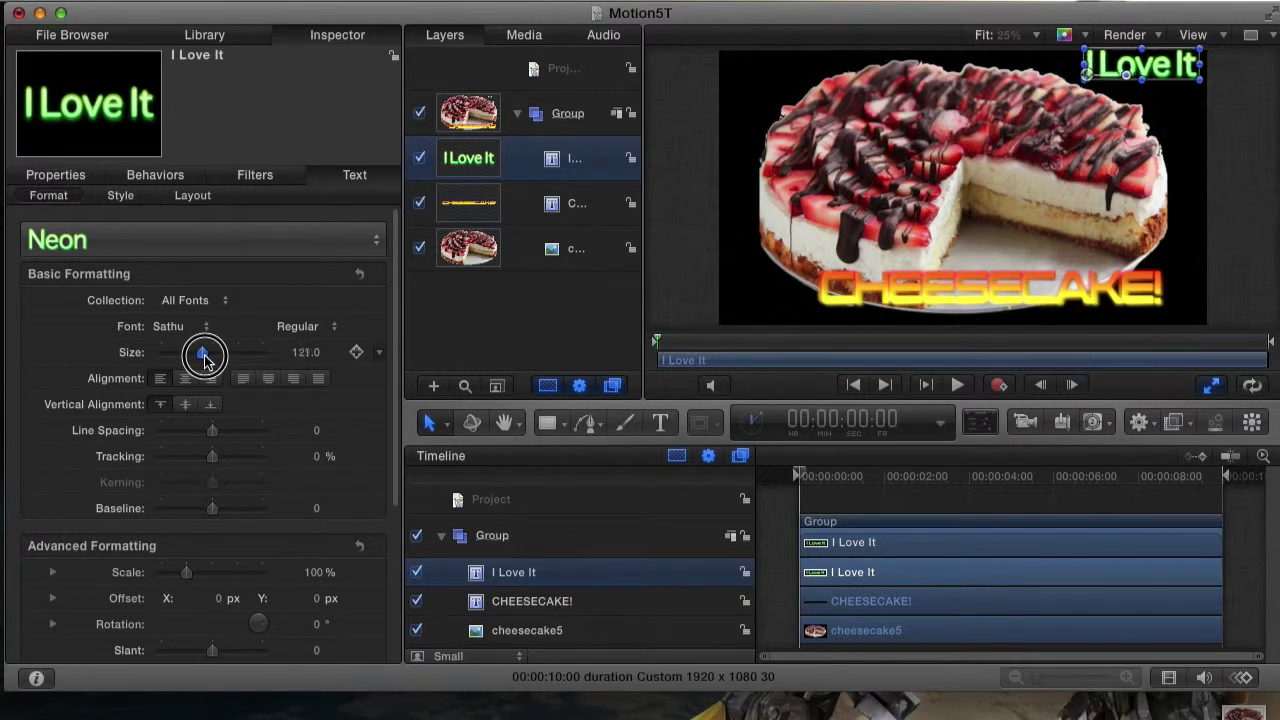
{"action": "left_click_drag", "start_coordinate": [1127, 78], "coordinate": [985, 85]}
{"action": "left_click_drag", "start_coordinate": [960, 84], "coordinate": [1133, 81]}
{"action": "left_click", "coordinate": [1147, 92]}
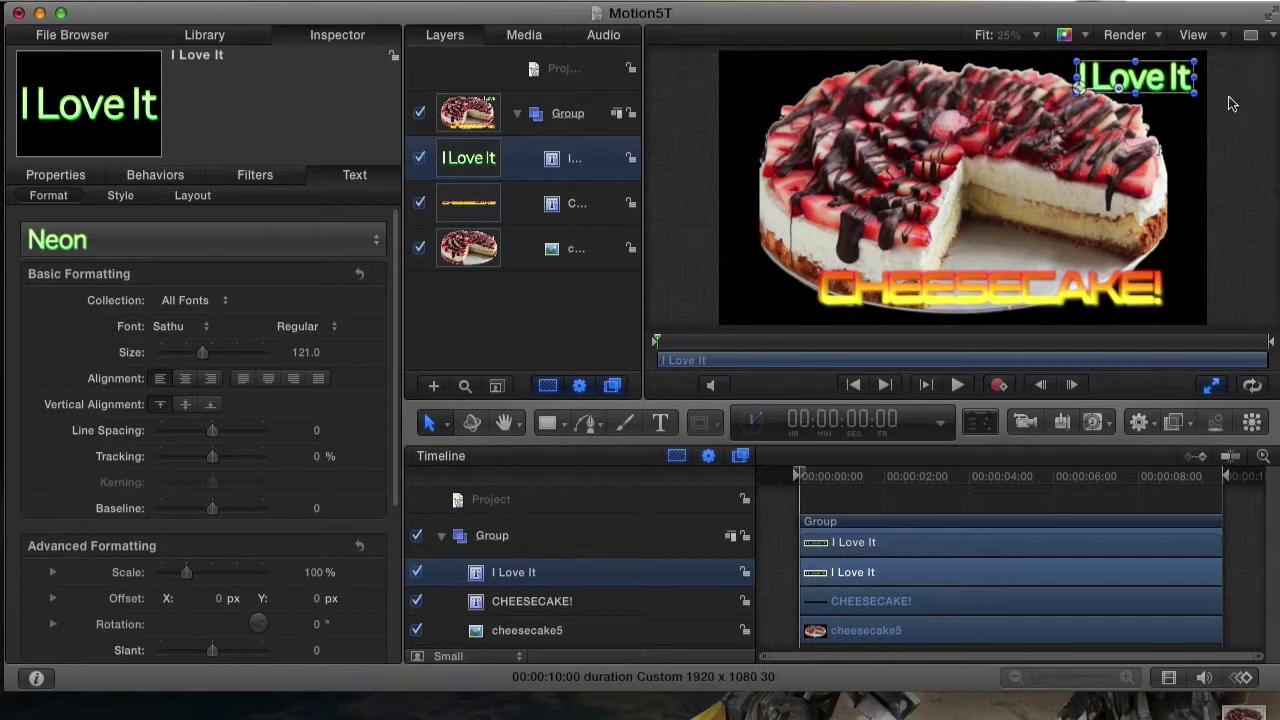
- Shift the "CHEESECAKE!" text slightly left and down so it sits near the frame's lower edge, leaving nothing selected
{"action": "left_click", "coordinate": [998, 304]}
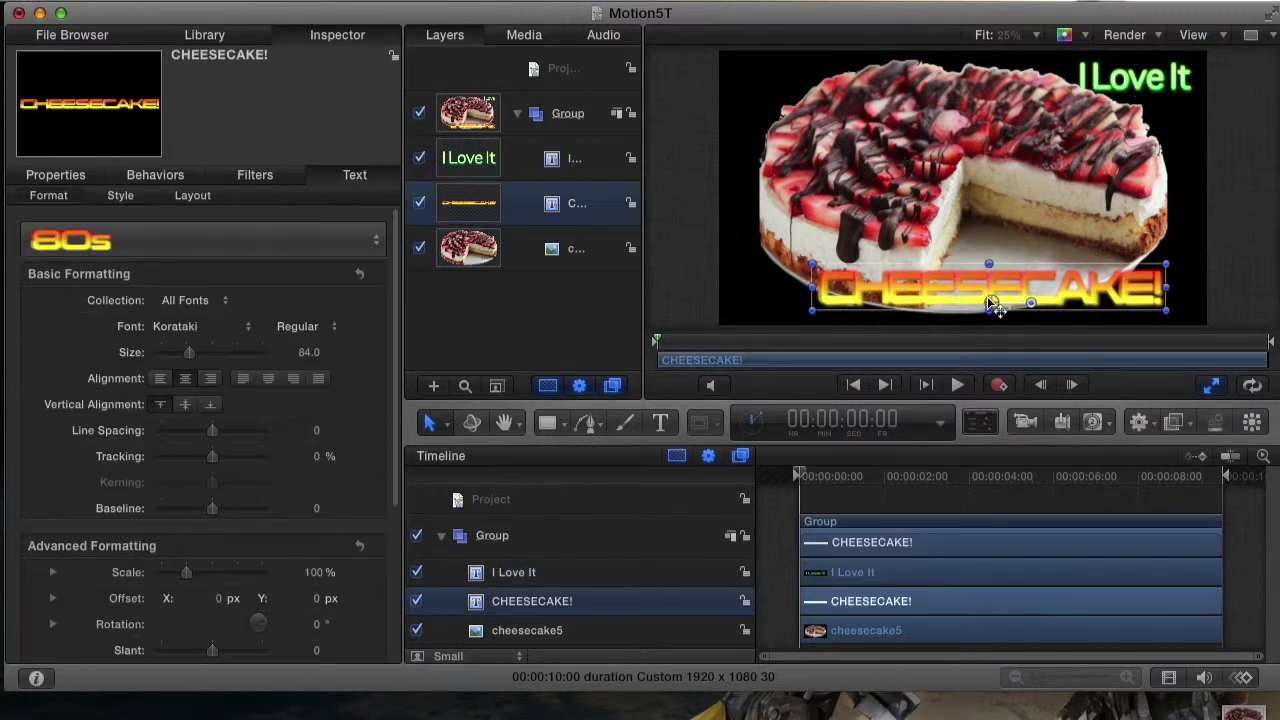
{"action": "left_click_drag", "start_coordinate": [1012, 288], "coordinate": [1004, 292]}
{"action": "left_click", "coordinate": [1178, 80]}
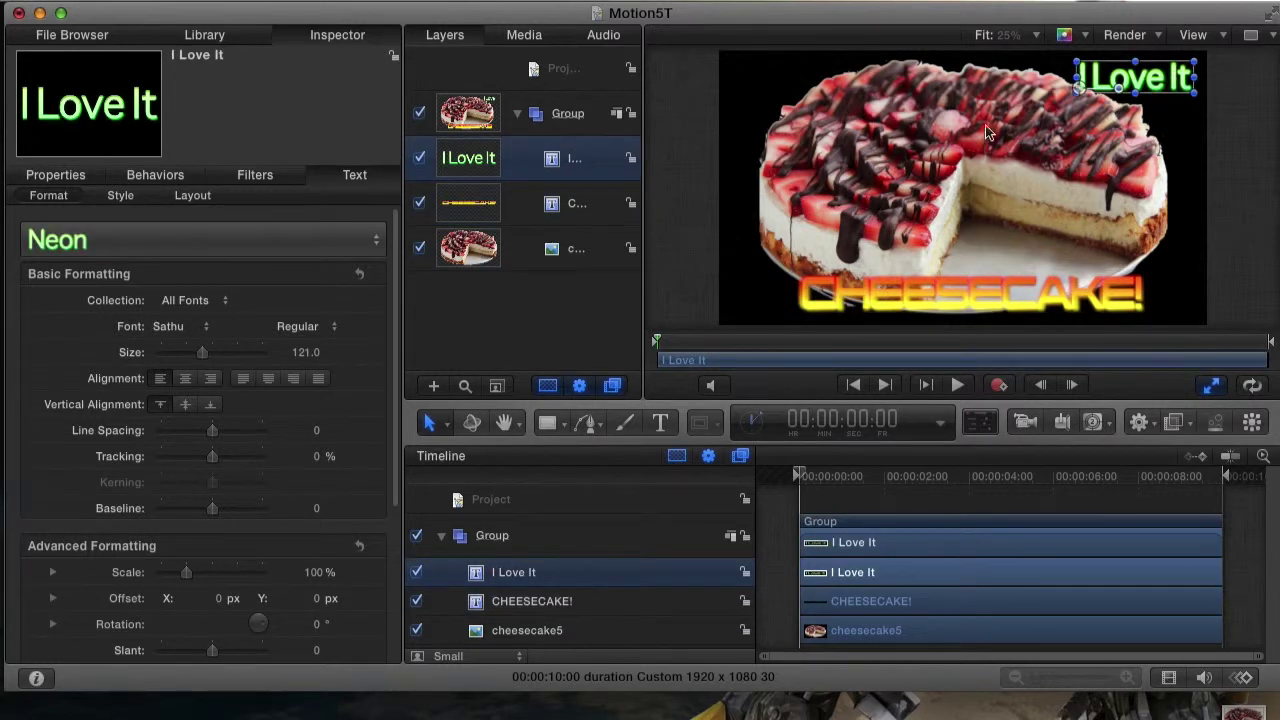
{"action": "left_click", "coordinate": [904, 124]}
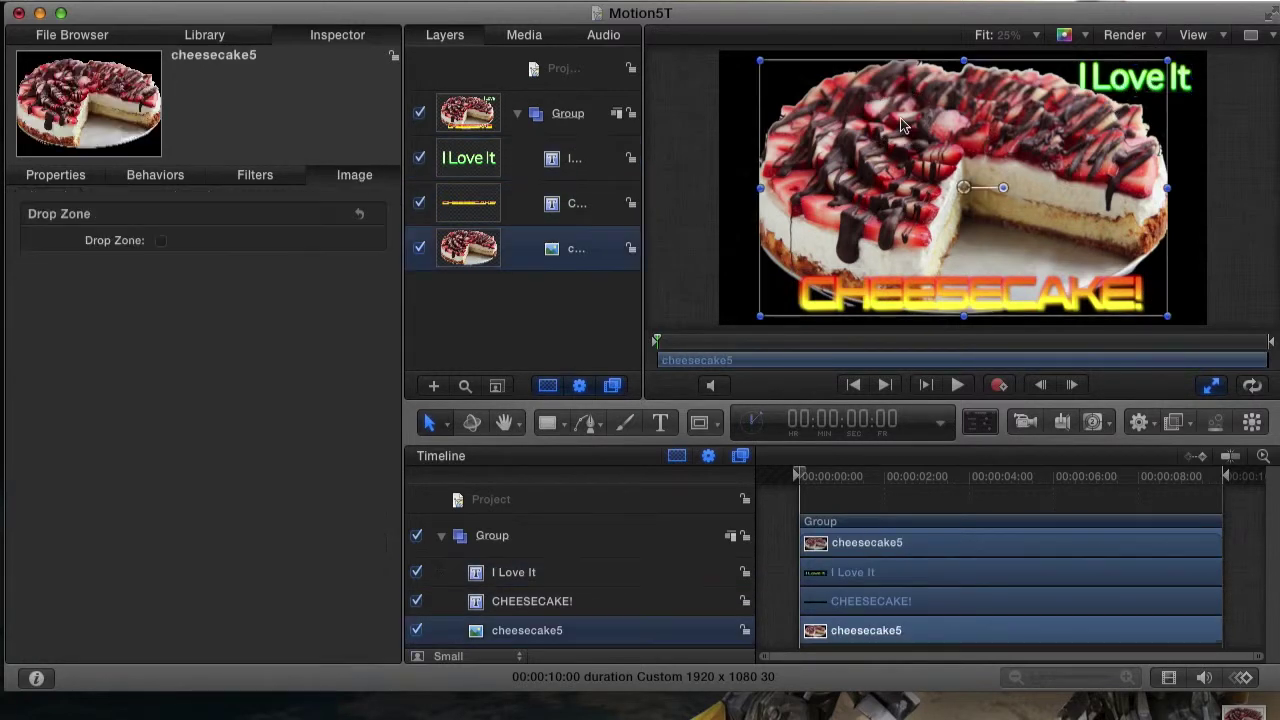
{"action": "left_click", "coordinate": [740, 128]}
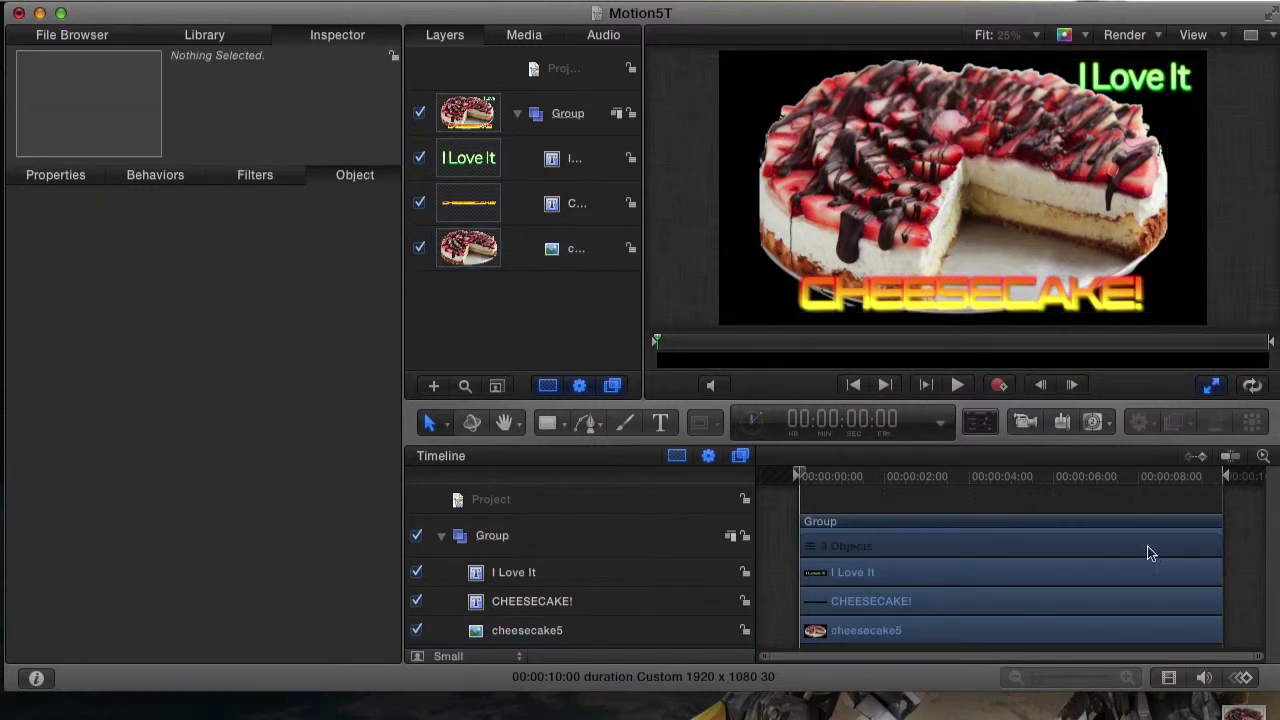
- Select the "I Love It" text, the "CHEESECAKE!" text and the cheesecake picture in turn to examine their timeline bars
{"action": "left_click", "coordinate": [1152, 80]}
{"action": "mouse_move", "coordinate": [798, 476]}
{"action": "left_mouse_down"}
{"action": "mouse_move", "coordinate": [1229, 466]}
{"action": "mouse_move", "coordinate": [799, 471]}
{"action": "left_mouse_up"}
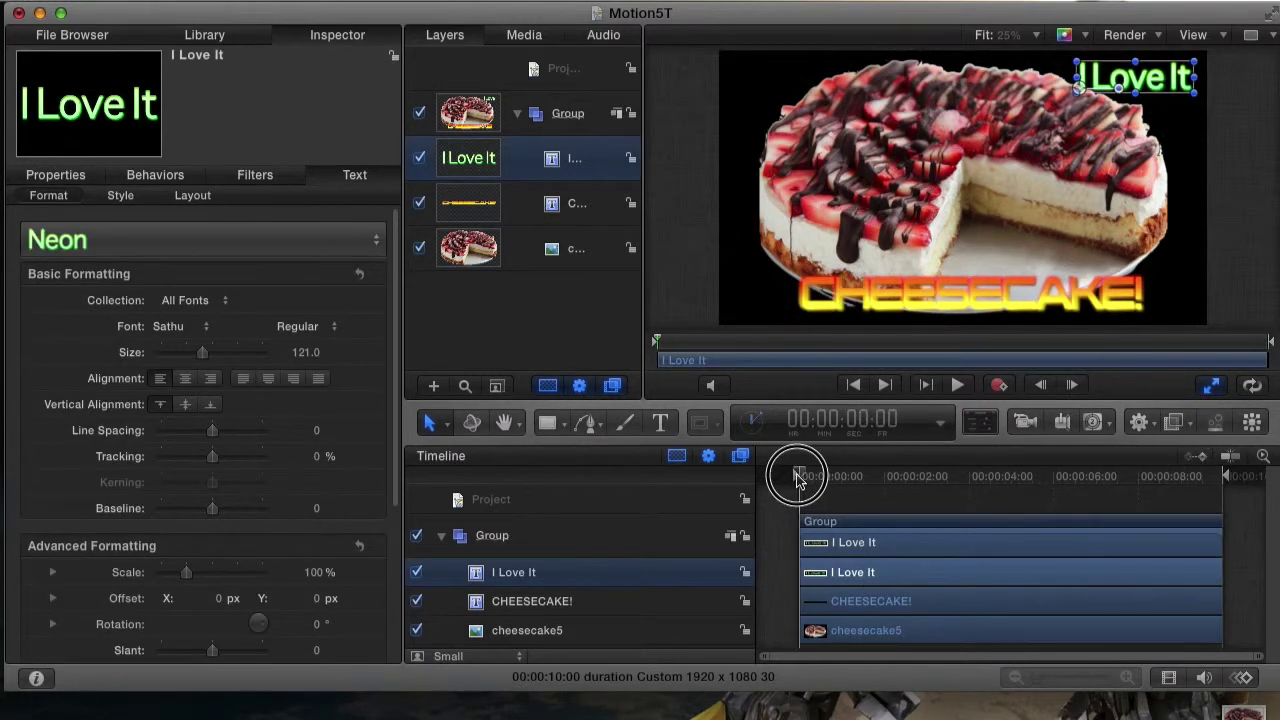
{"action": "left_click", "coordinate": [900, 603]}
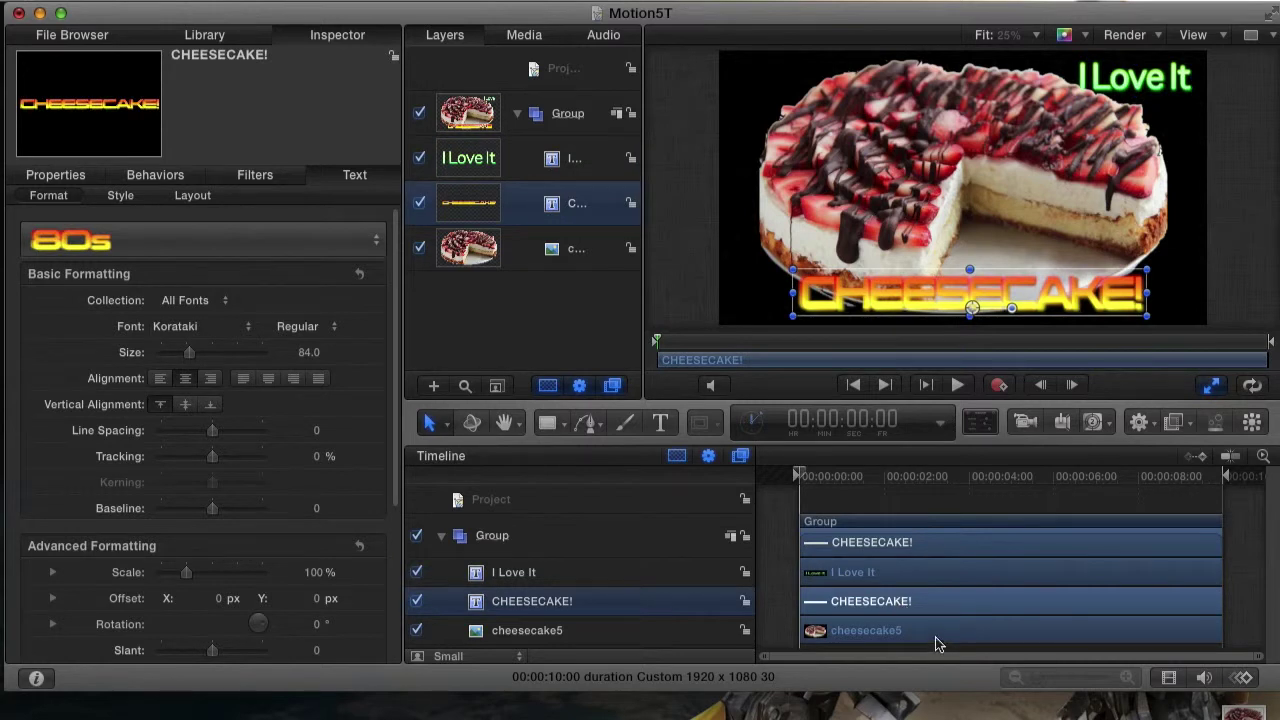
{"action": "left_click", "coordinate": [936, 631]}
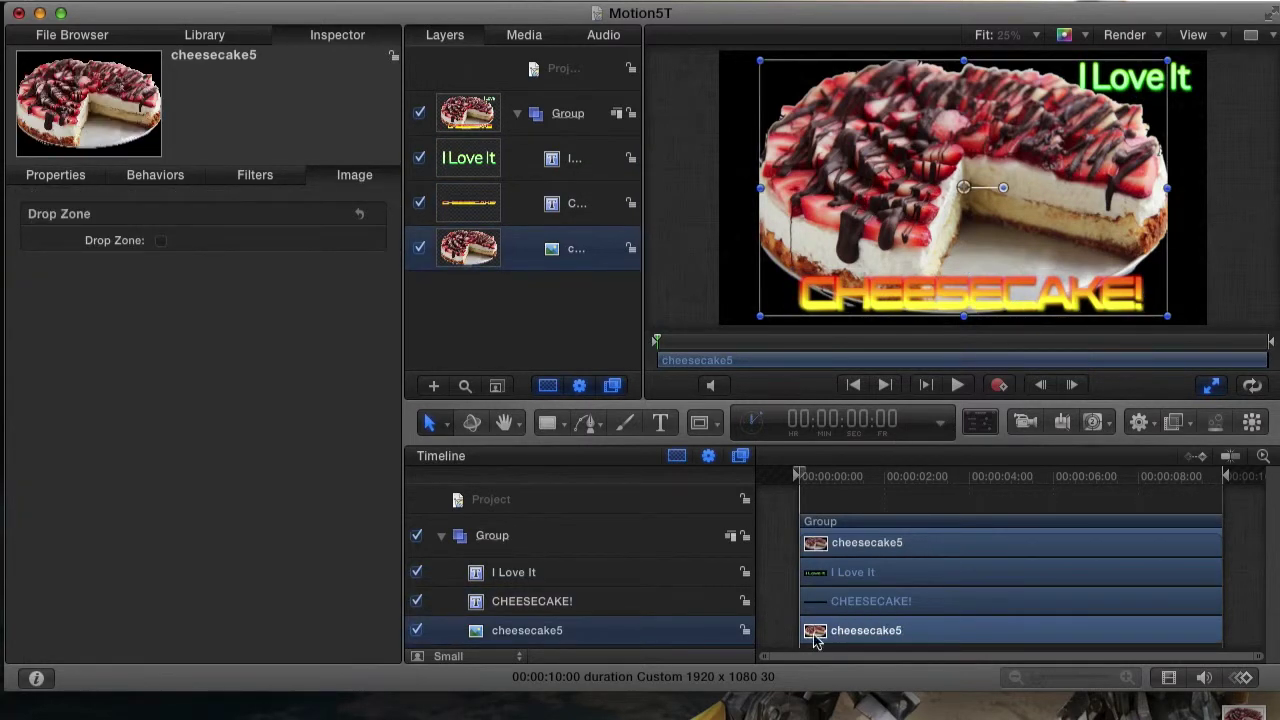
- Trim the cheesecake picture's start slightly and the "I Love It" text's start to about 4 seconds, and play the project
{"action": "mouse_move", "coordinate": [797, 630]}
{"action": "left_mouse_down"}
{"action": "mouse_move", "coordinate": [866, 632]}
{"action": "mouse_move", "coordinate": [800, 637]}
{"action": "left_mouse_up"}
{"action": "left_click_drag", "start_coordinate": [808, 575], "coordinate": [975, 575]}
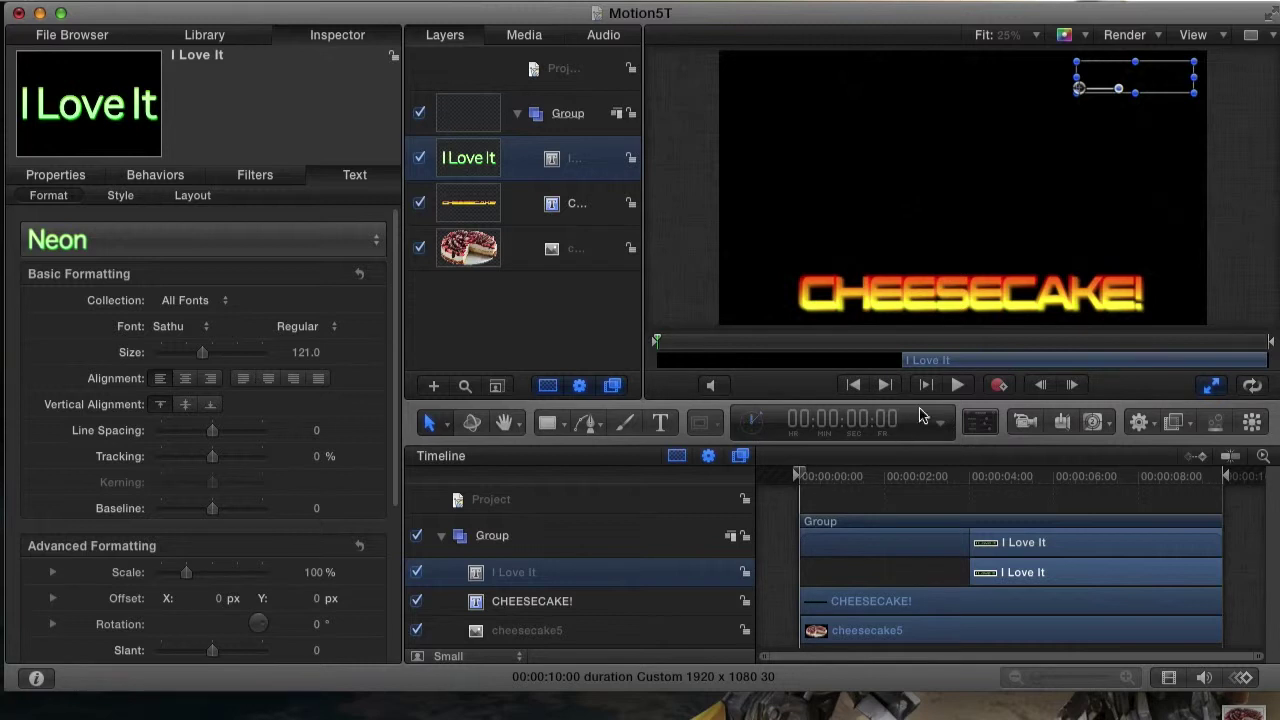
{"action": "key", "text": "space"}
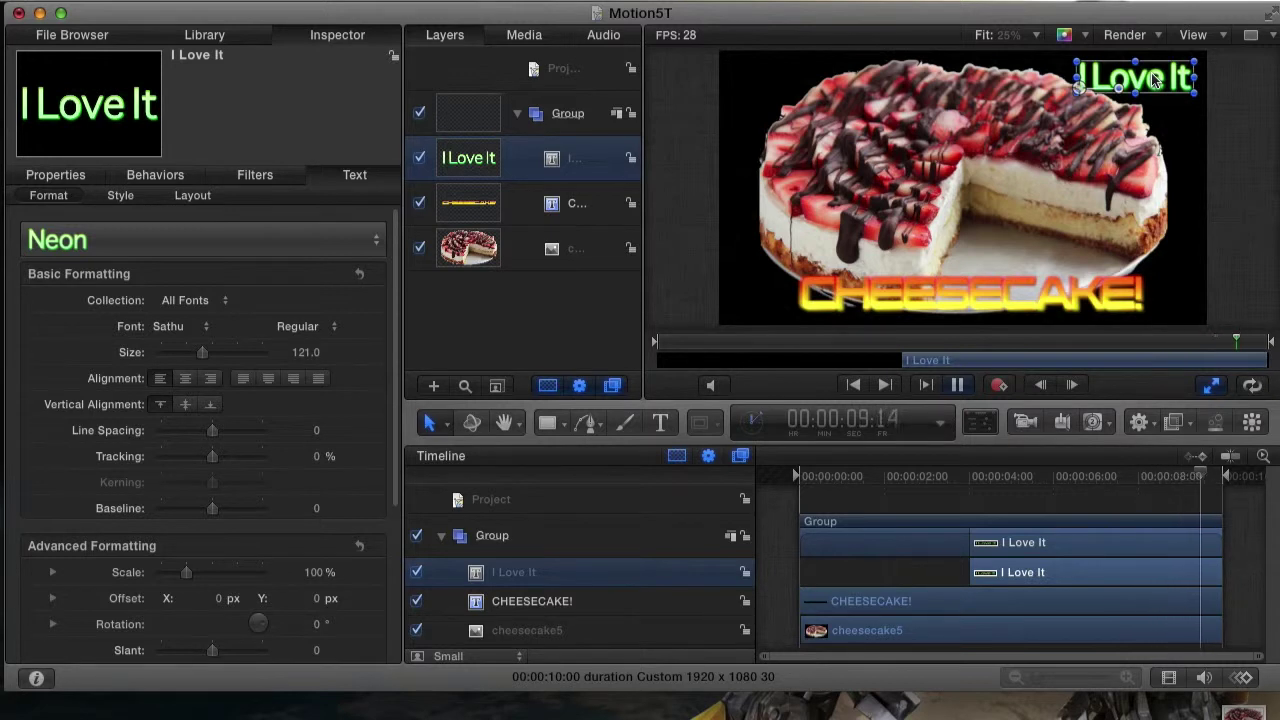
{"action": "left_click", "coordinate": [787, 91]}
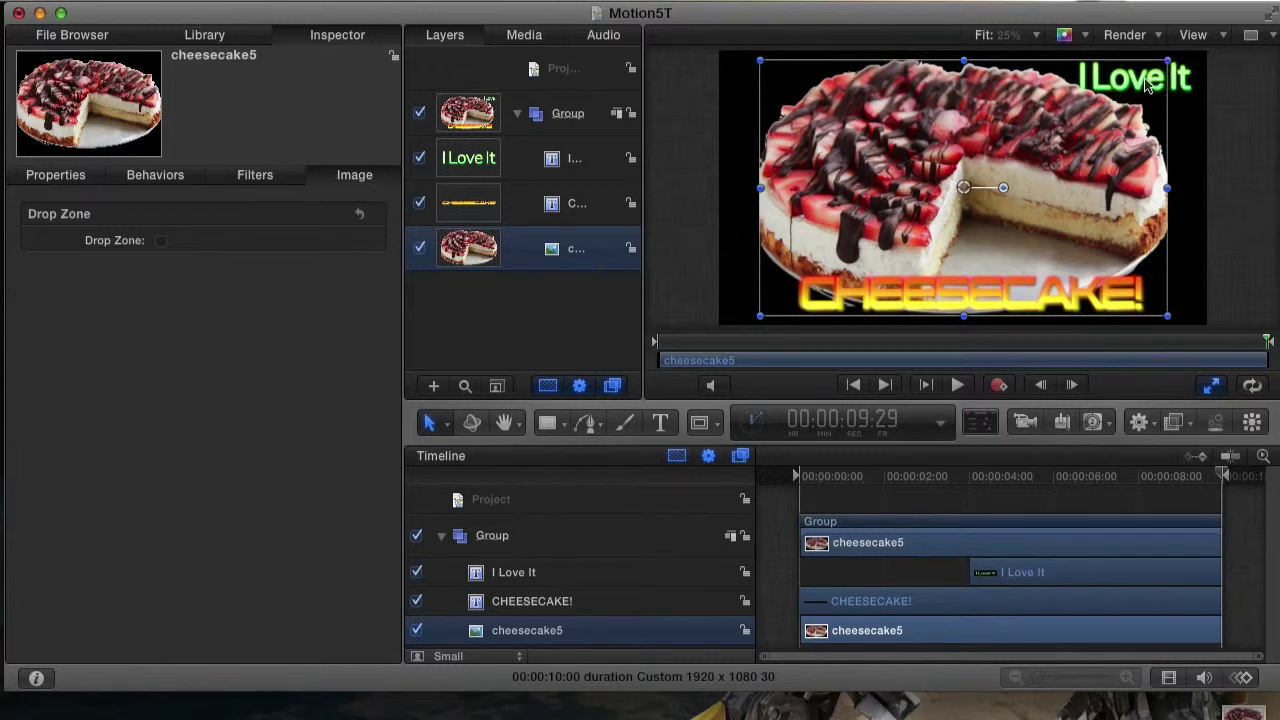
{"action": "left_click", "coordinate": [88, 36]}
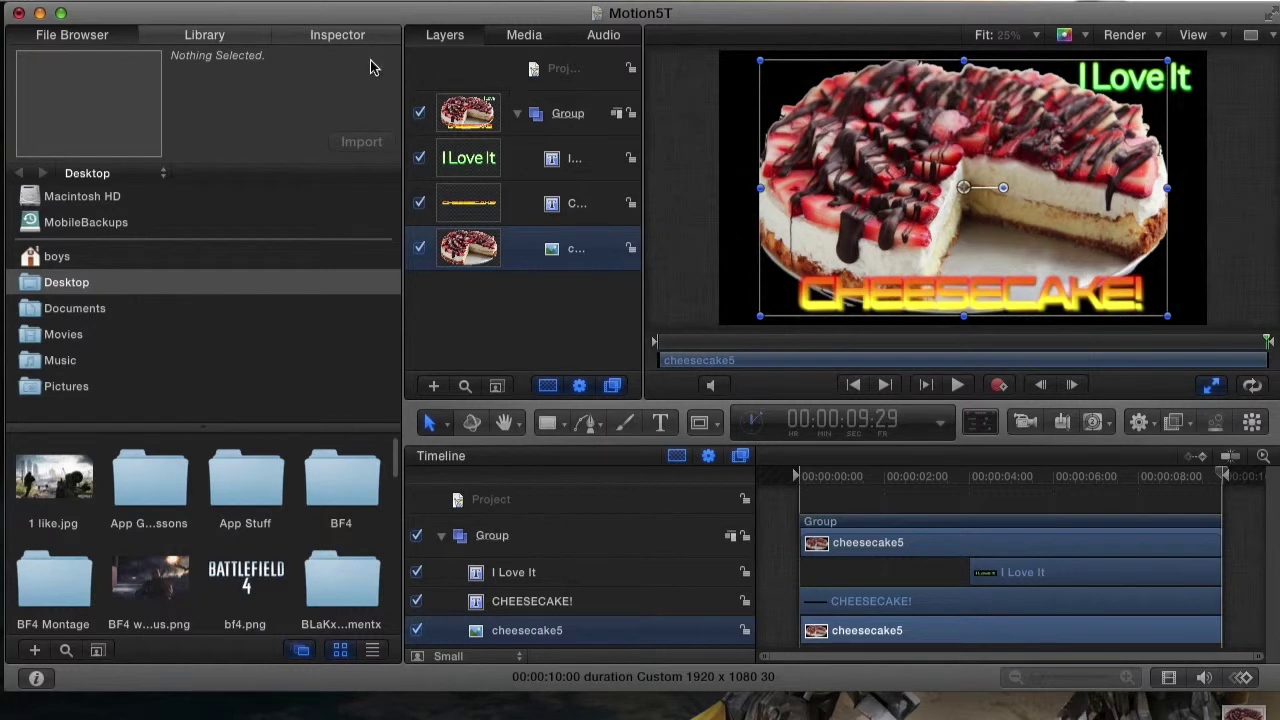
{"action": "left_click", "coordinate": [362, 40]}
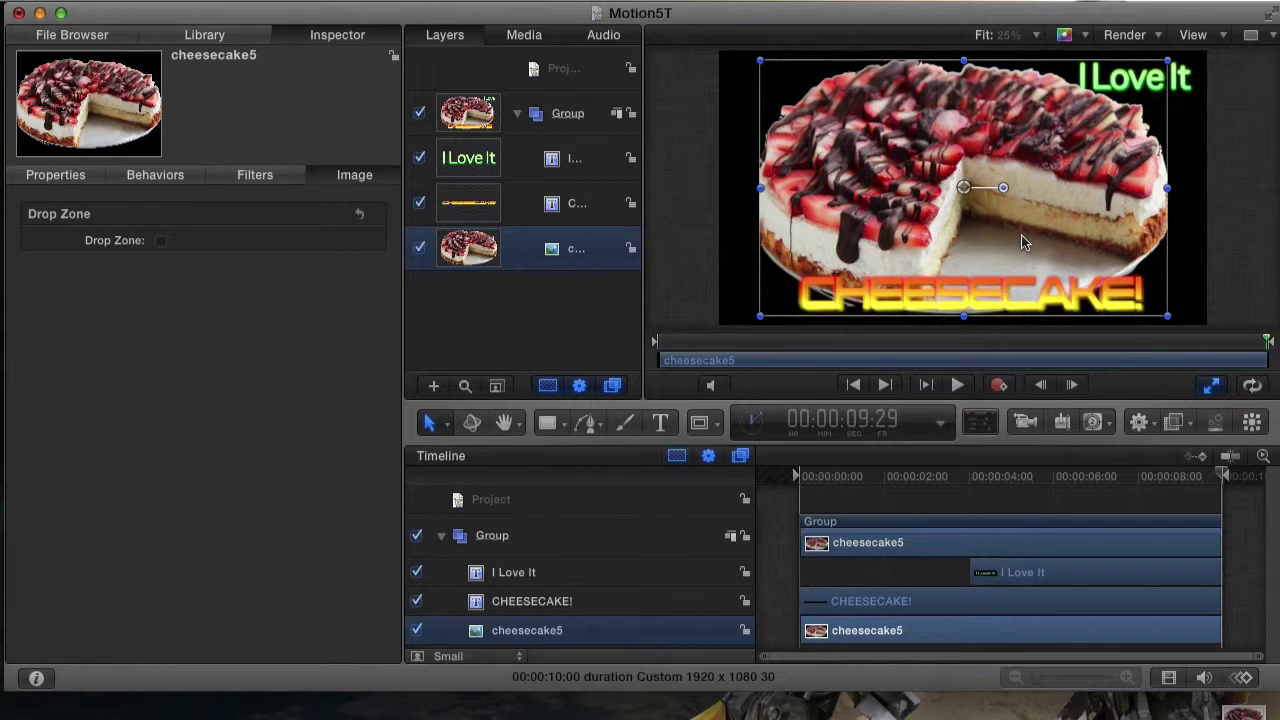
{"action": "left_click", "coordinate": [1182, 78]}
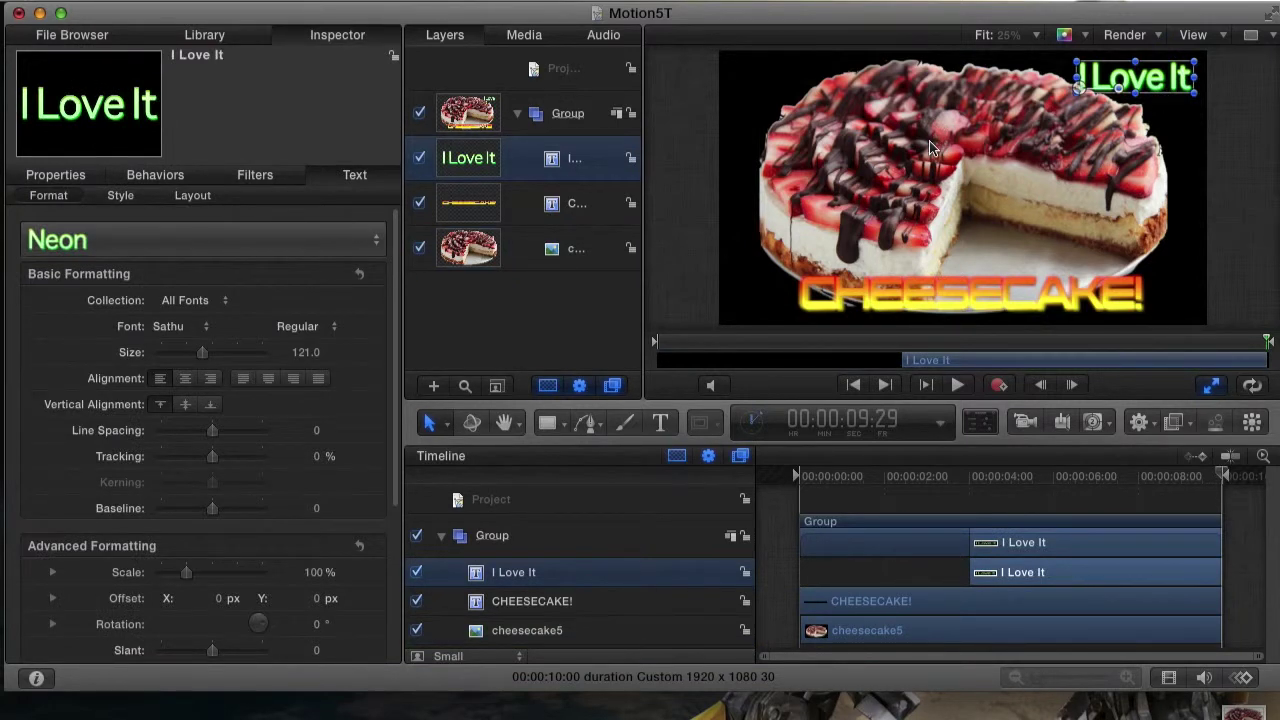
{"action": "left_click", "coordinate": [661, 424]}
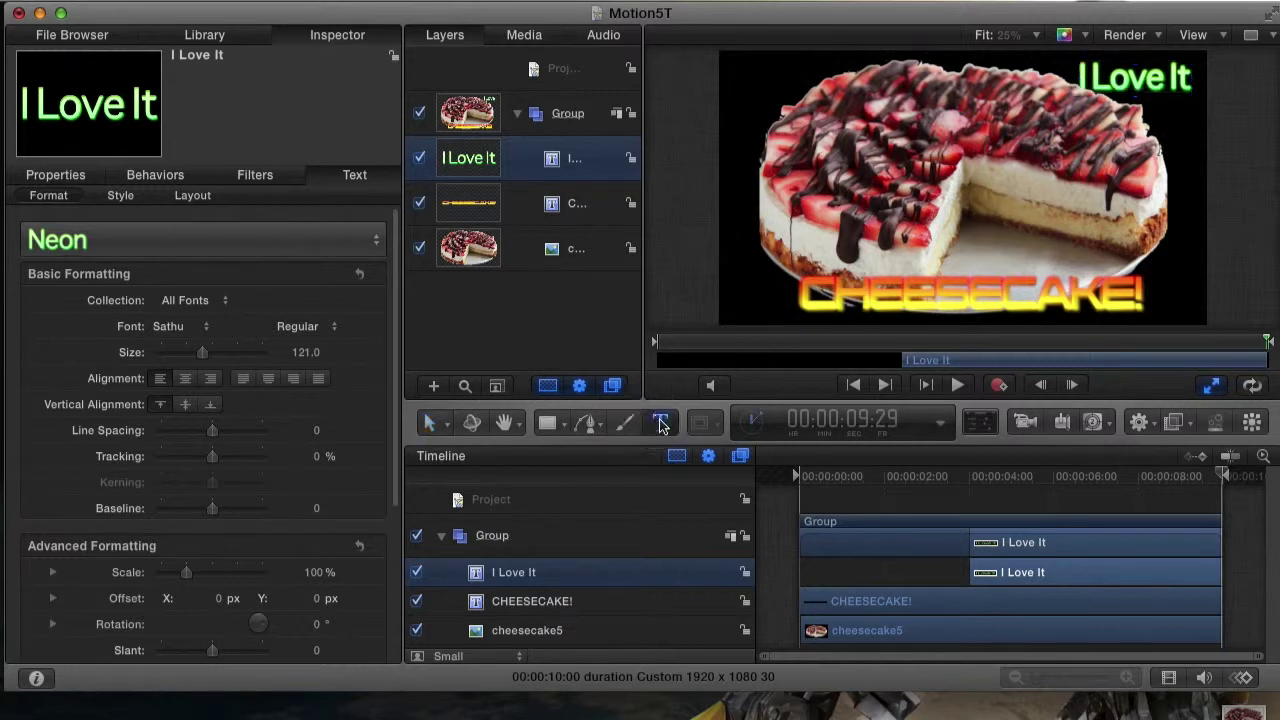